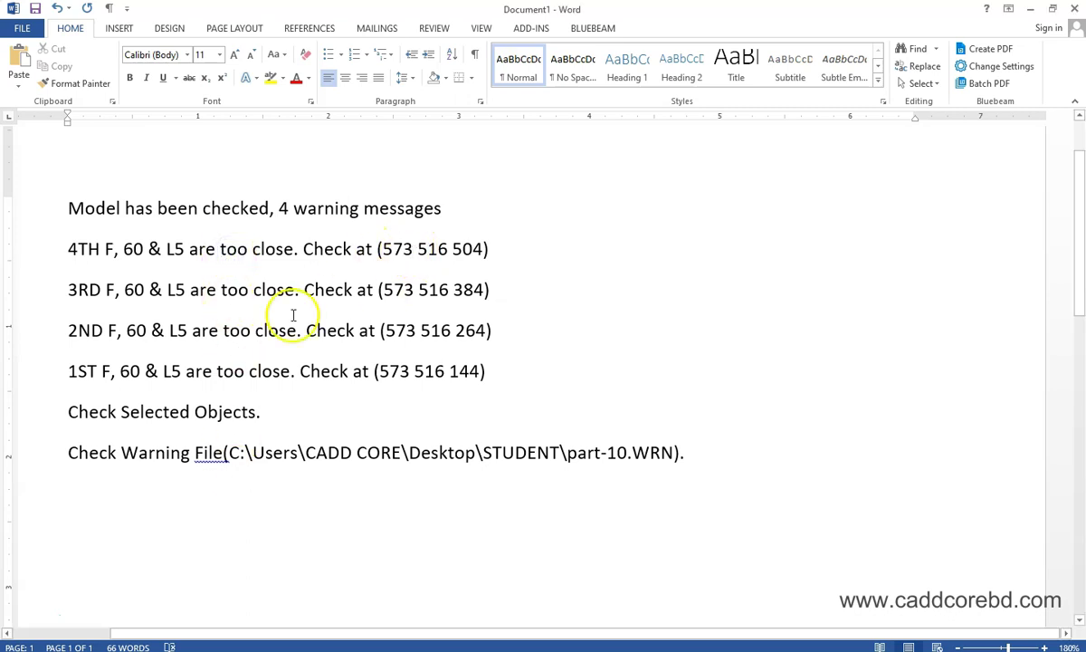
# Review the four '60 and L5 too close' warning lines in the Word document, ending on the 1ST F line.
pyautogui.moveTo(68, 248)
pyautogui.mouseDown()
pyautogui.moveTo(404, 257)
pyautogui.moveTo(461, 371)
pyautogui.mouseUp()
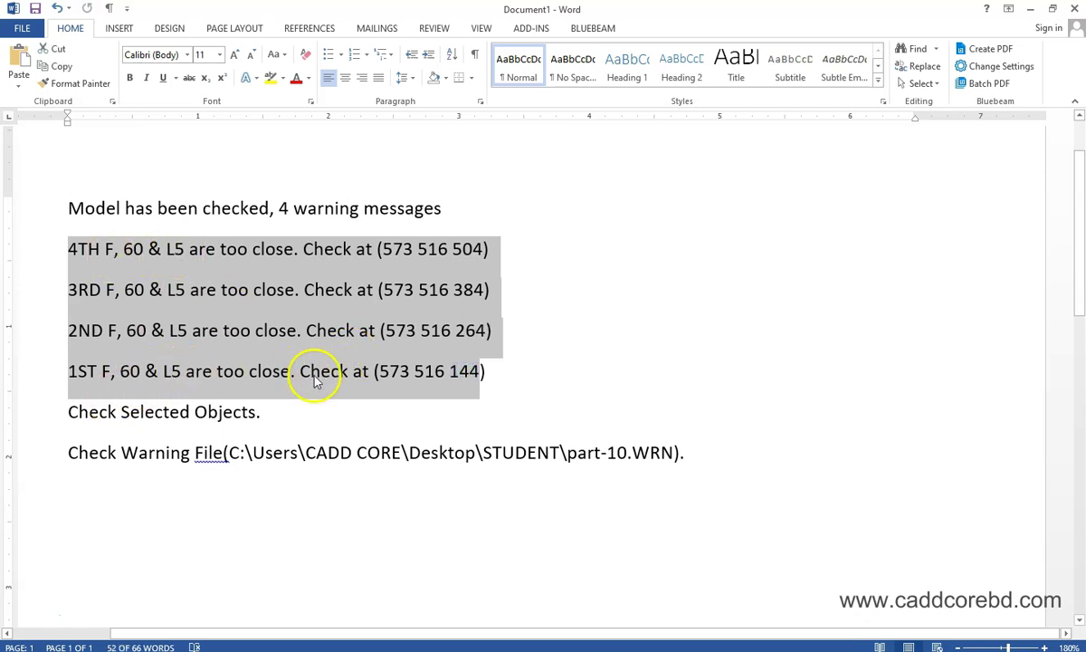
pyautogui.click(136, 371)
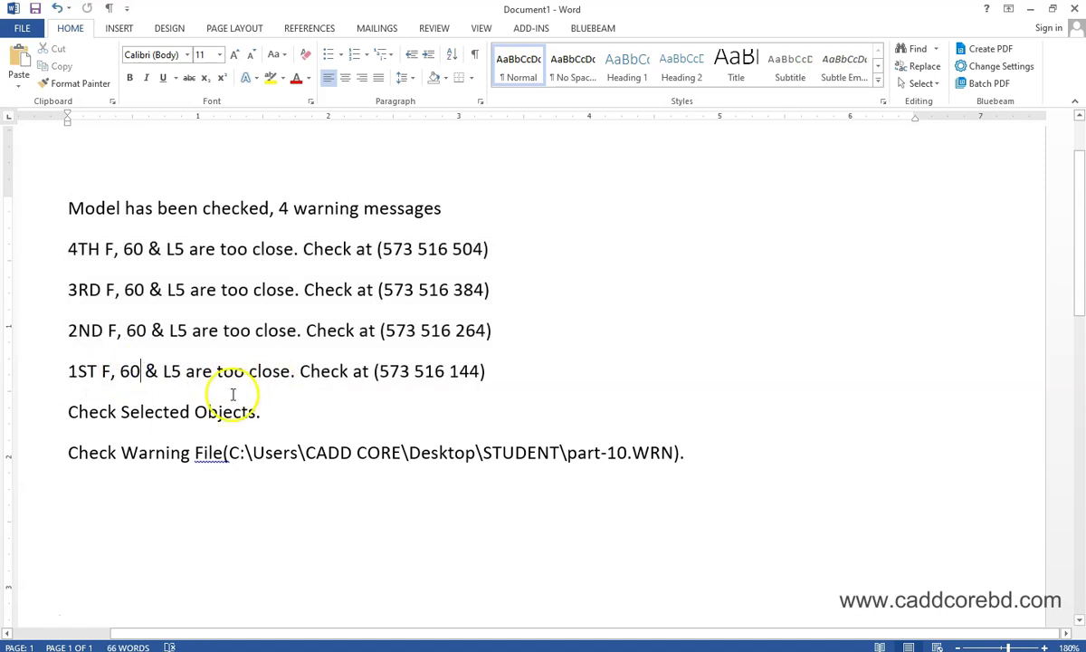
pyautogui.moveTo(69, 371); pyautogui.dragTo(479, 371)
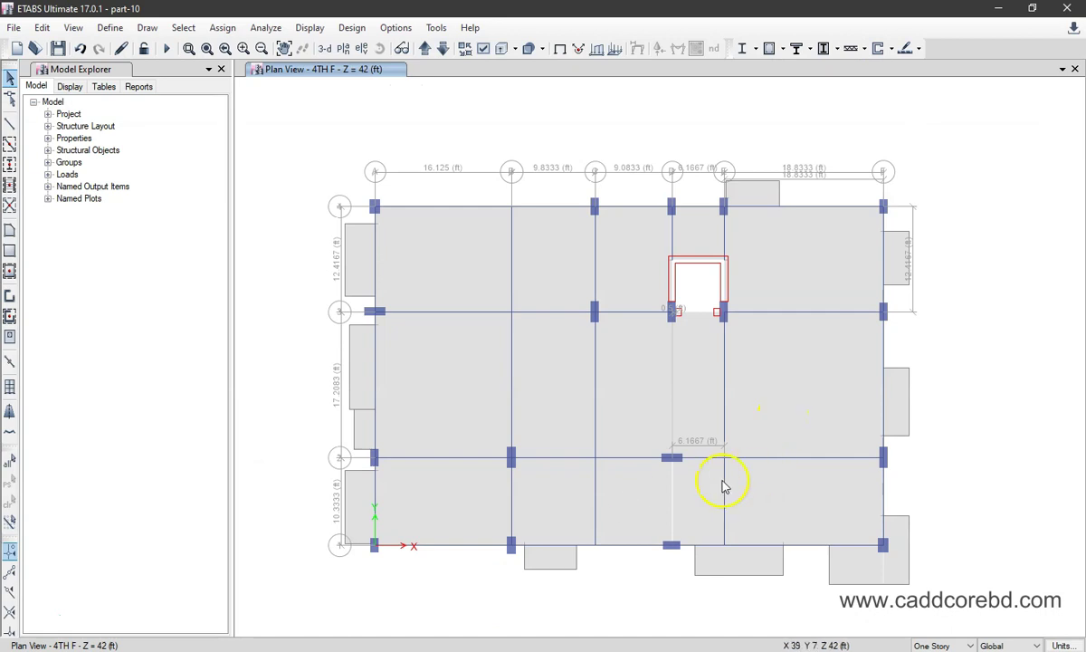
# Run Check Model on the 3D building view with the checks ticked.
pyautogui.click(324, 48)
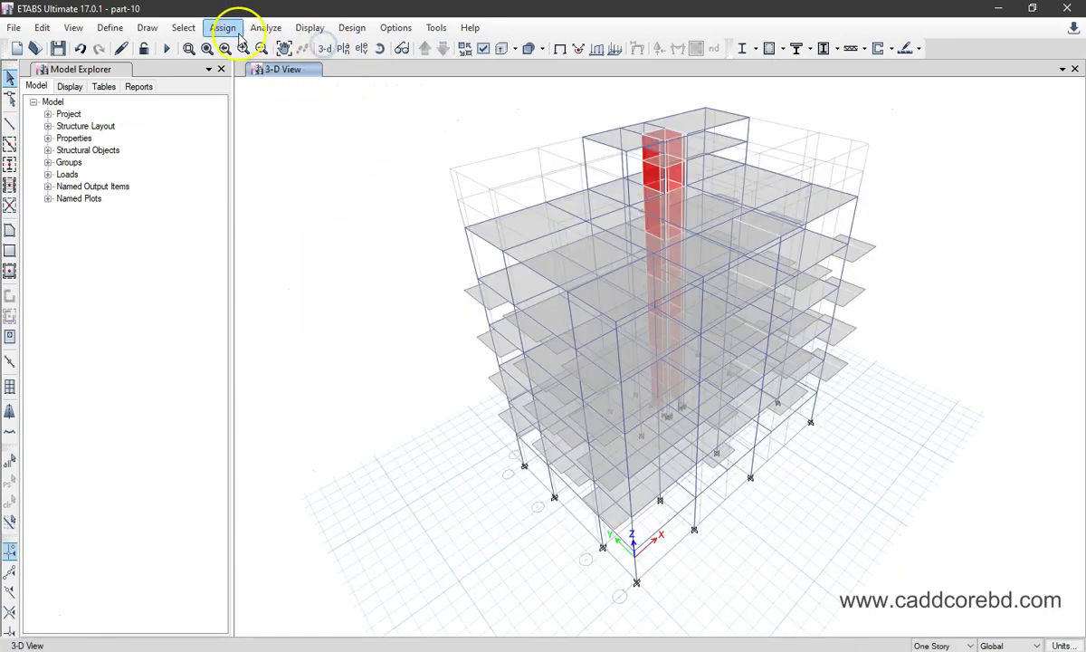
pyautogui.click(266, 28)
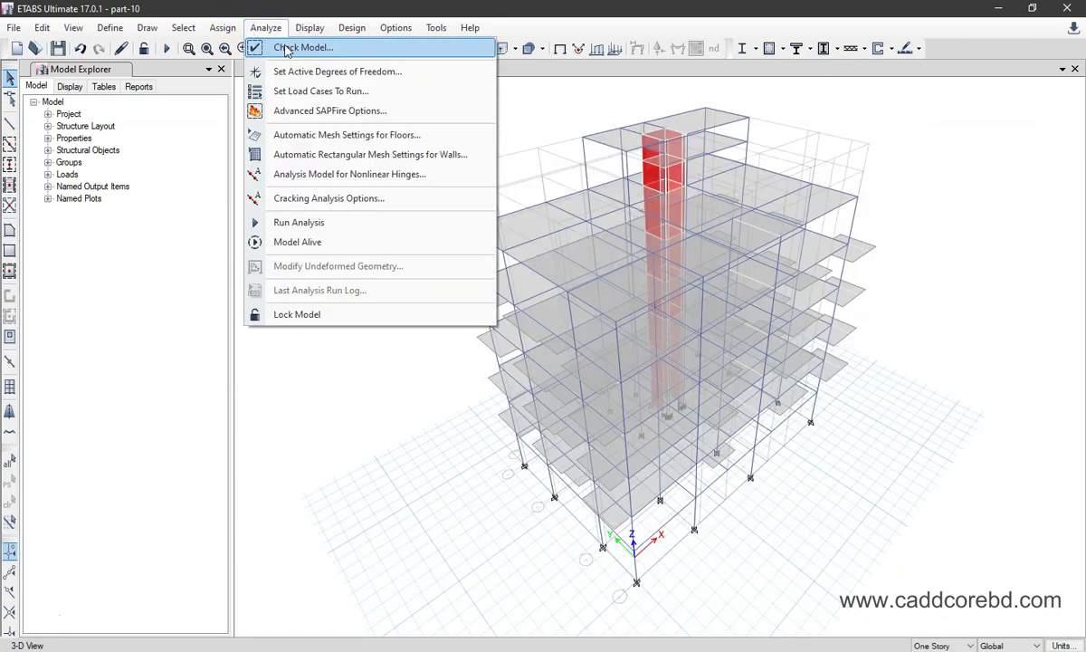
pyautogui.click(286, 48)
pyautogui.click(520, 535)
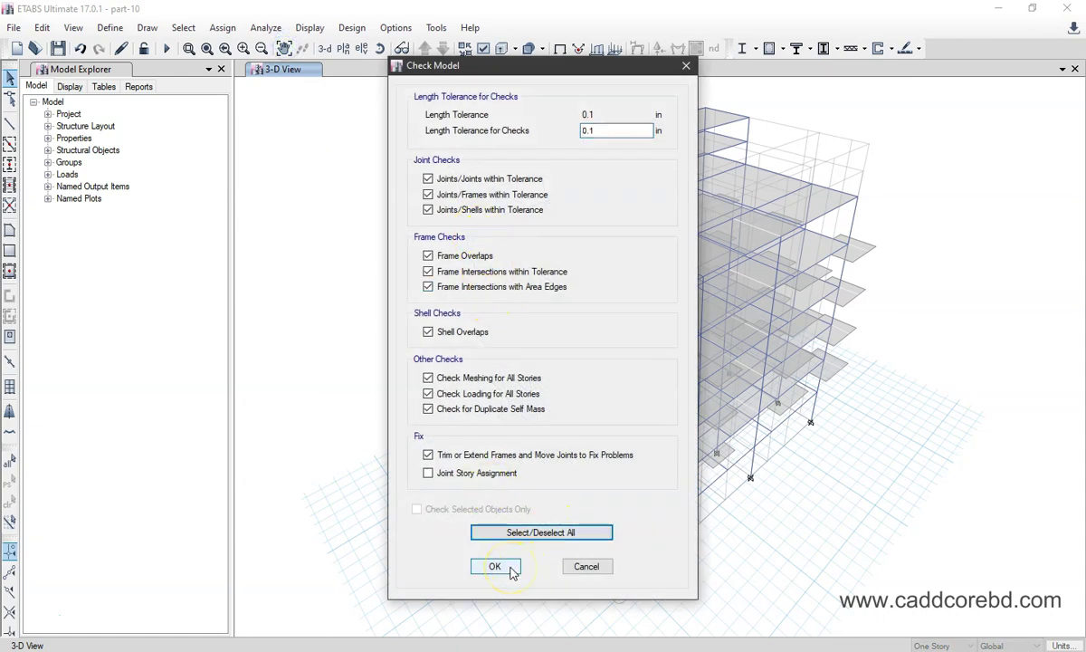
pyautogui.click(495, 566)
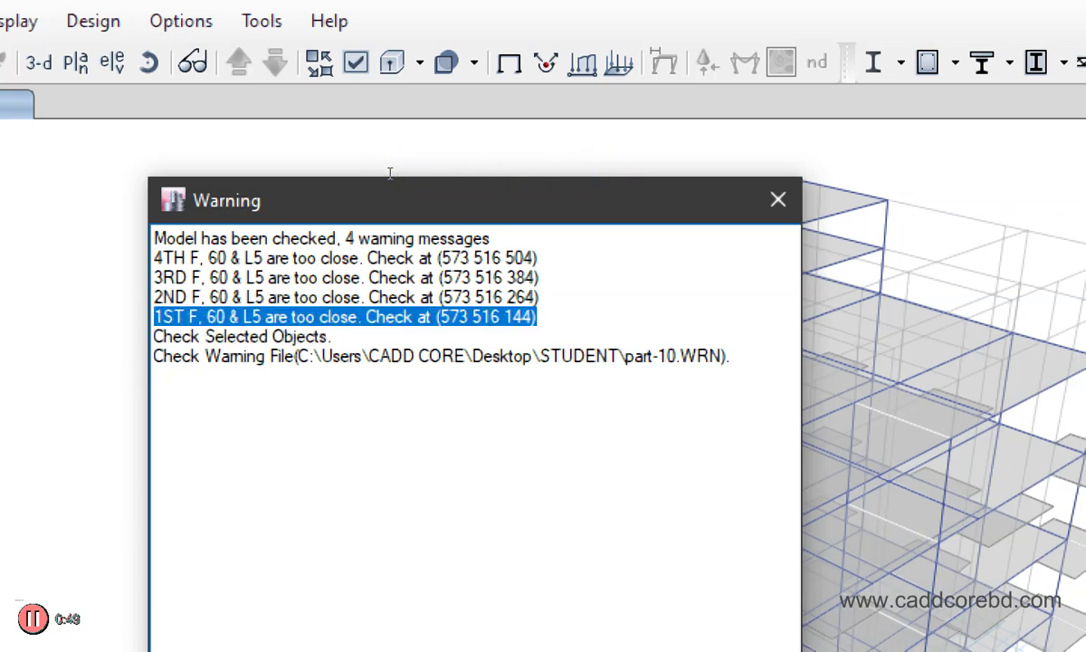
# Highlight the 1ST F floor name in the first too-close warning.
pyautogui.click(388, 170)
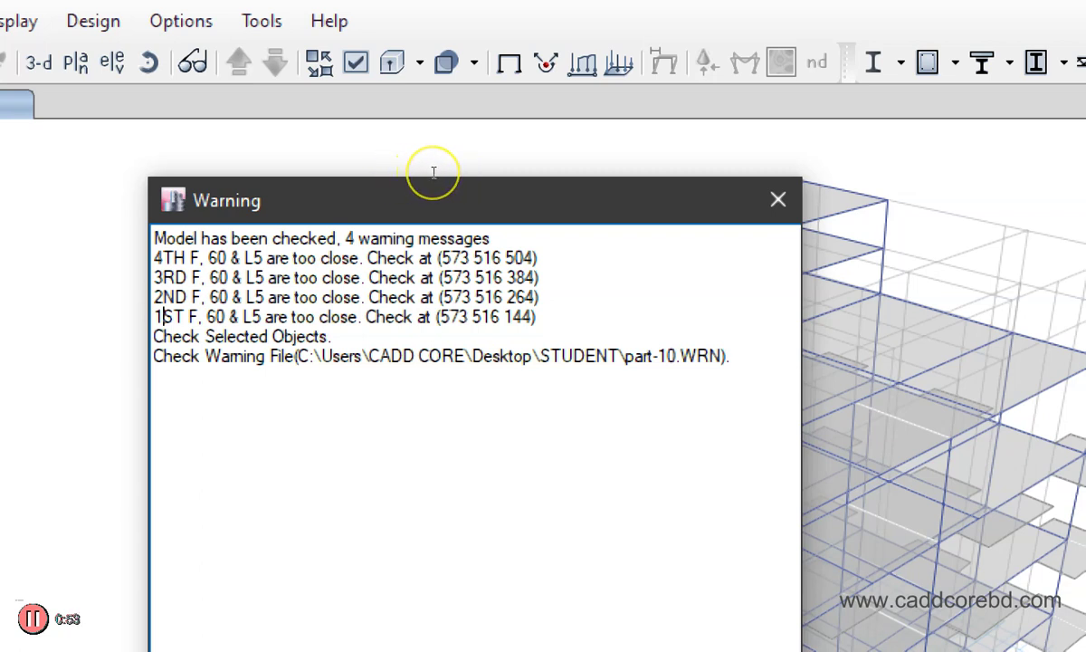
pyautogui.moveTo(543, 174); pyautogui.dragTo(584, 175)
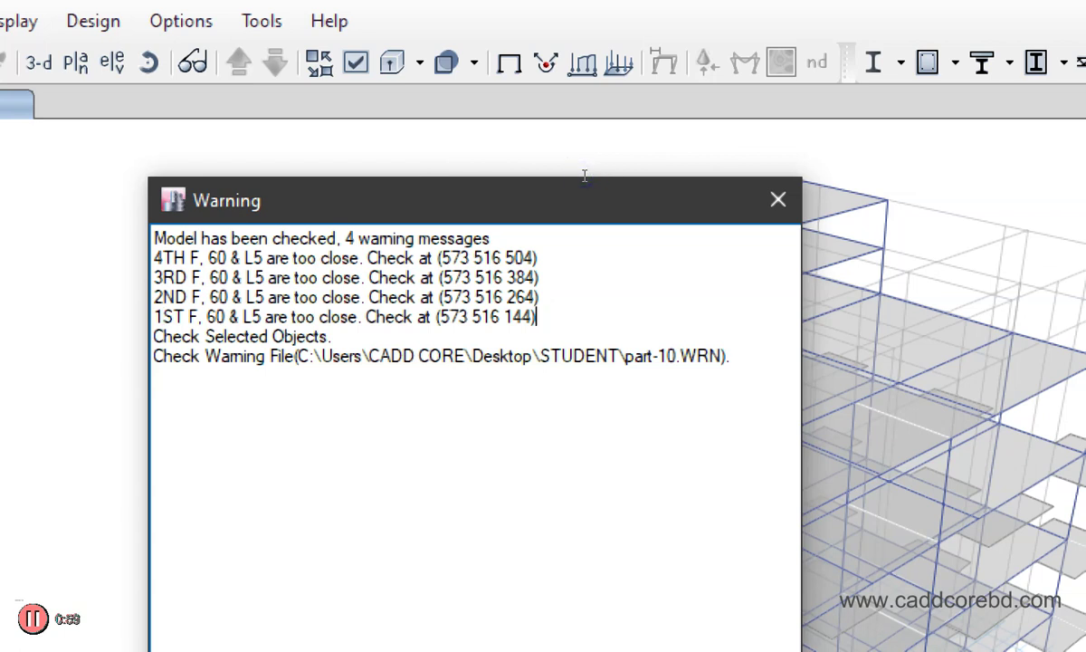
pyautogui.moveTo(393, 204); pyautogui.dragTo(409, 179)
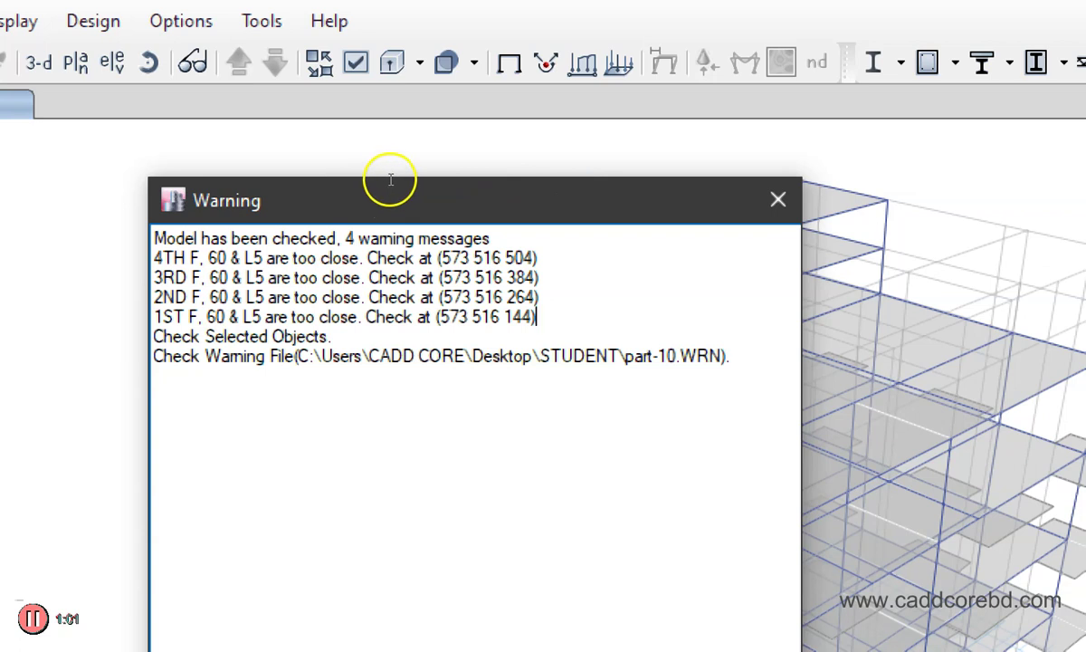
pyautogui.moveTo(410, 179); pyautogui.dragTo(385, 172)
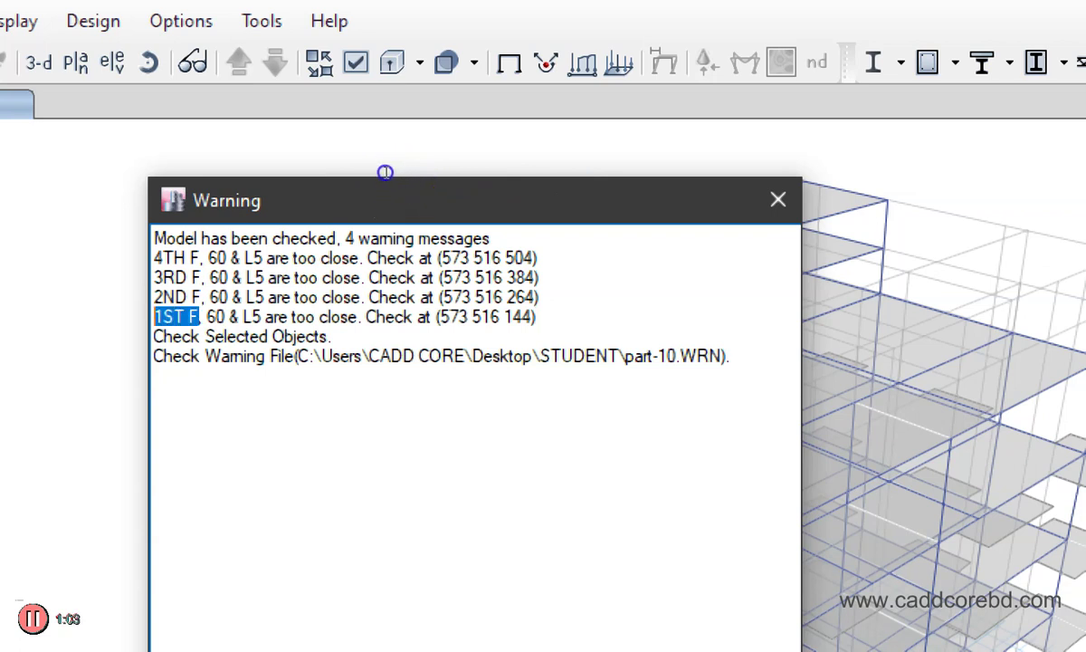
pyautogui.click(413, 194)
pyautogui.moveTo(415, 194); pyautogui.dragTo(408, 176)
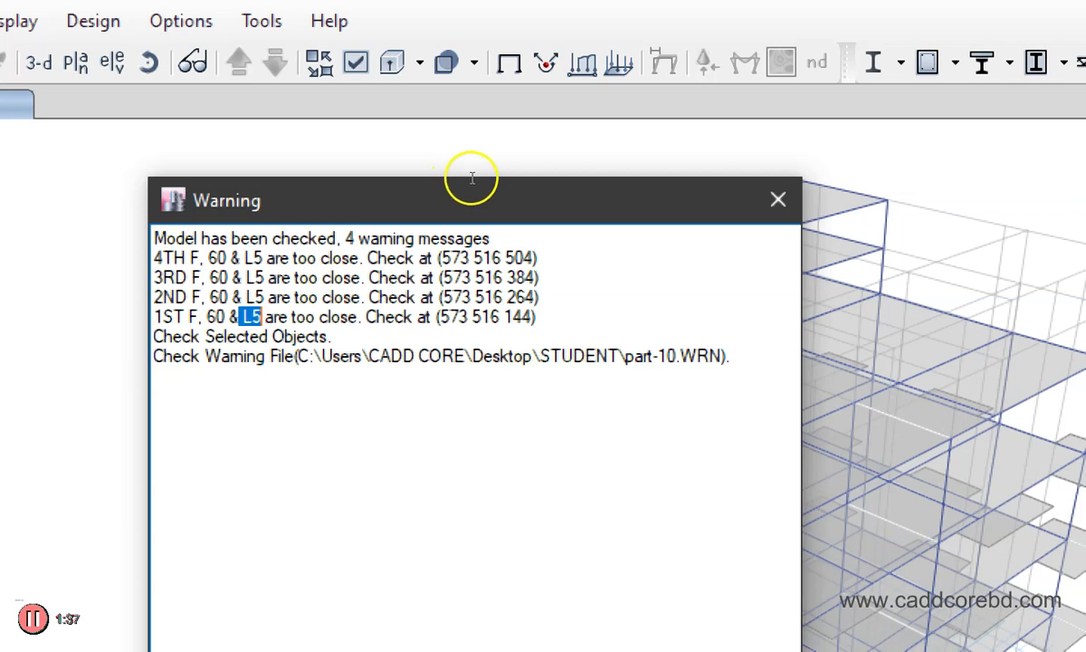
# Highlight '60 & L5' and all four too-close warnings, then close the report.
pyautogui.doubleClick(412, 175)
pyautogui.moveTo(413, 175); pyautogui.dragTo(434, 172)
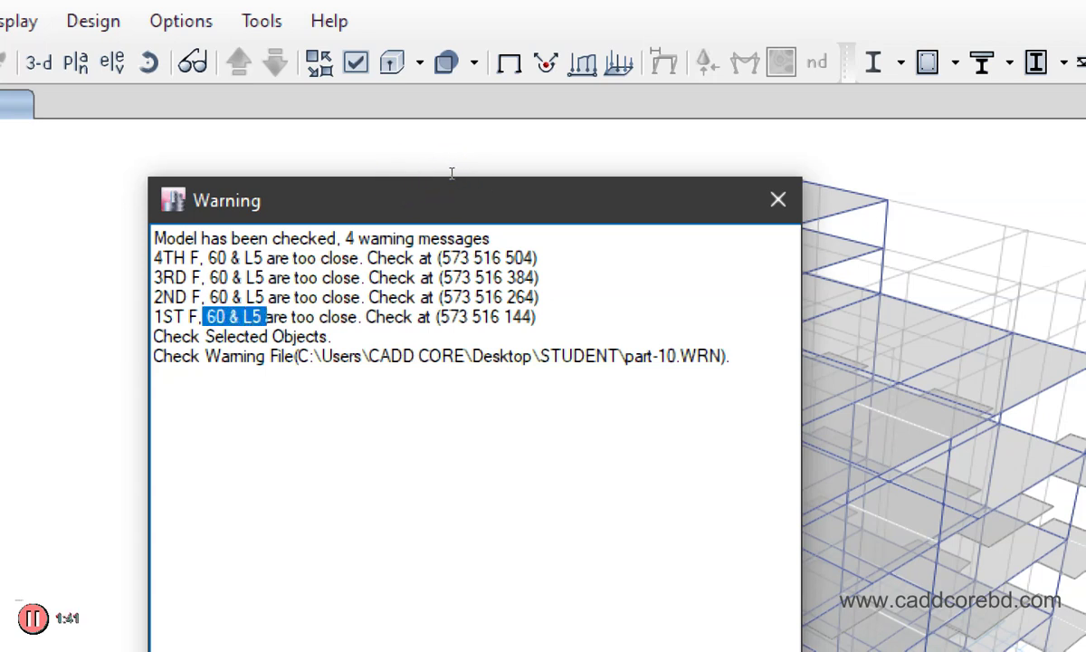
pyautogui.moveTo(592, 170)
pyautogui.mouseDown()
pyautogui.moveTo(504, 173)
pyautogui.moveTo(376, 153)
pyautogui.mouseUp()
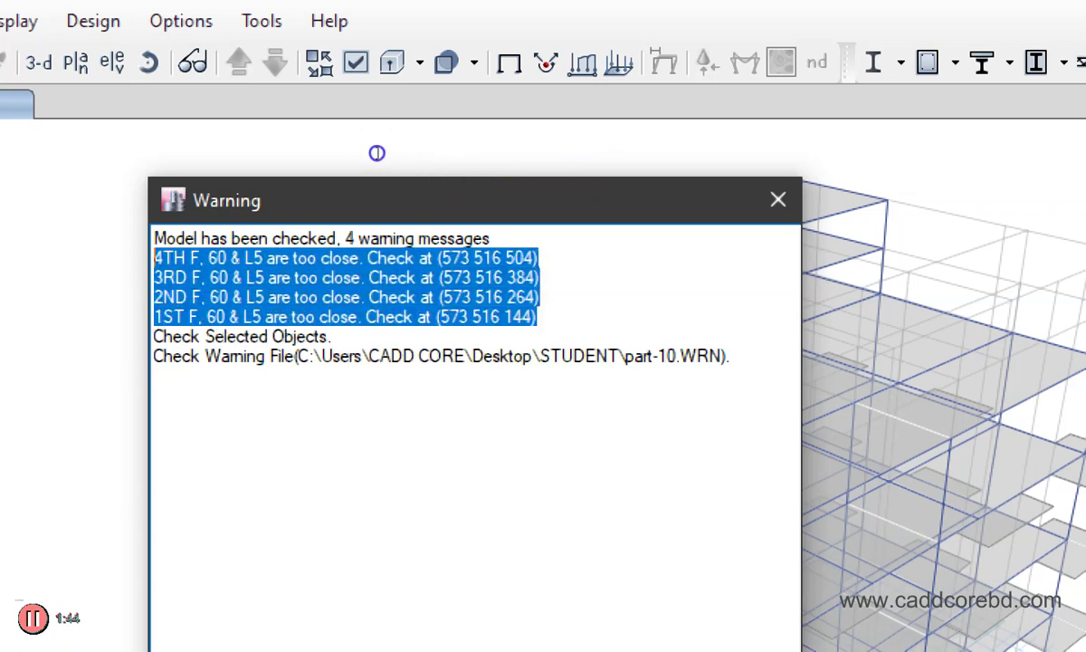
pyautogui.click(691, 113)
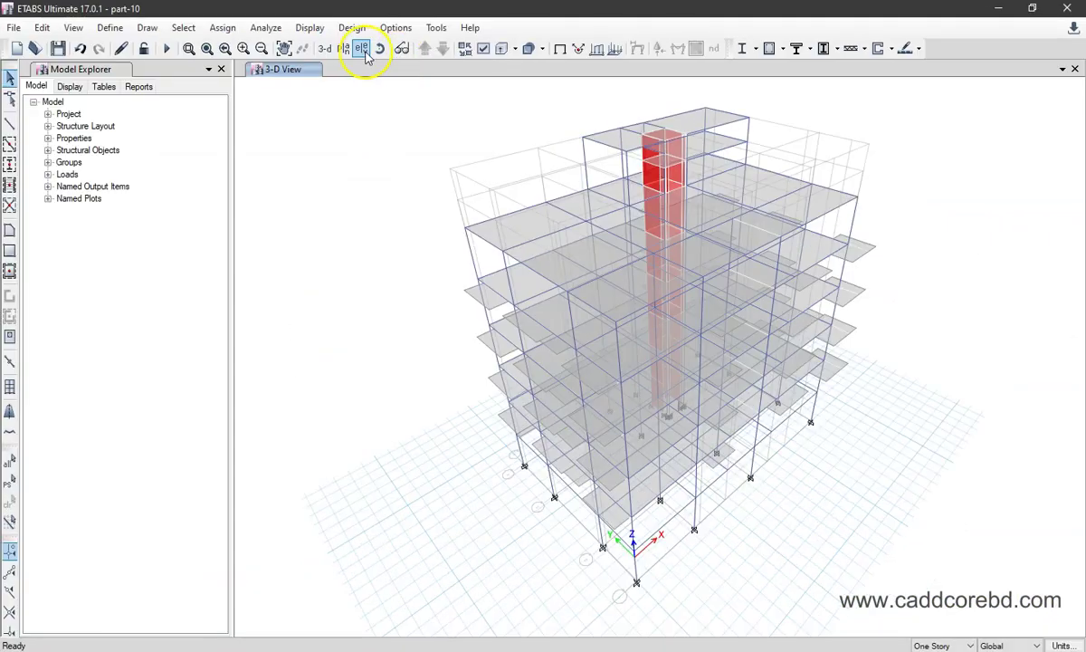
# Show the 1ST F floor plan.
pyautogui.click(342, 48)
pyautogui.click(463, 341)
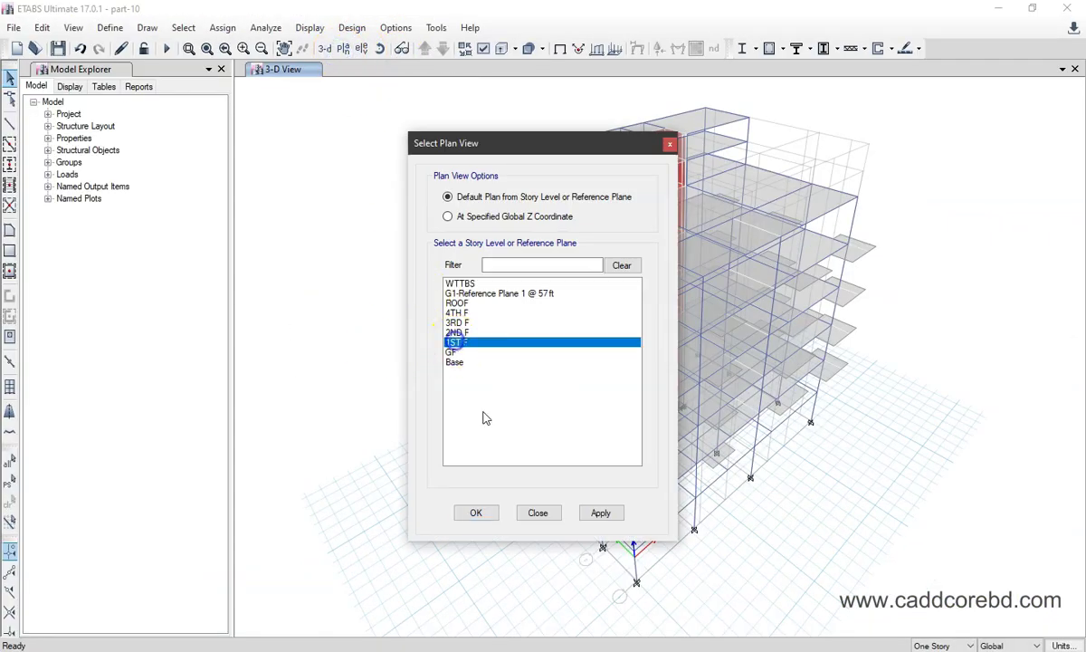
pyautogui.click(477, 513)
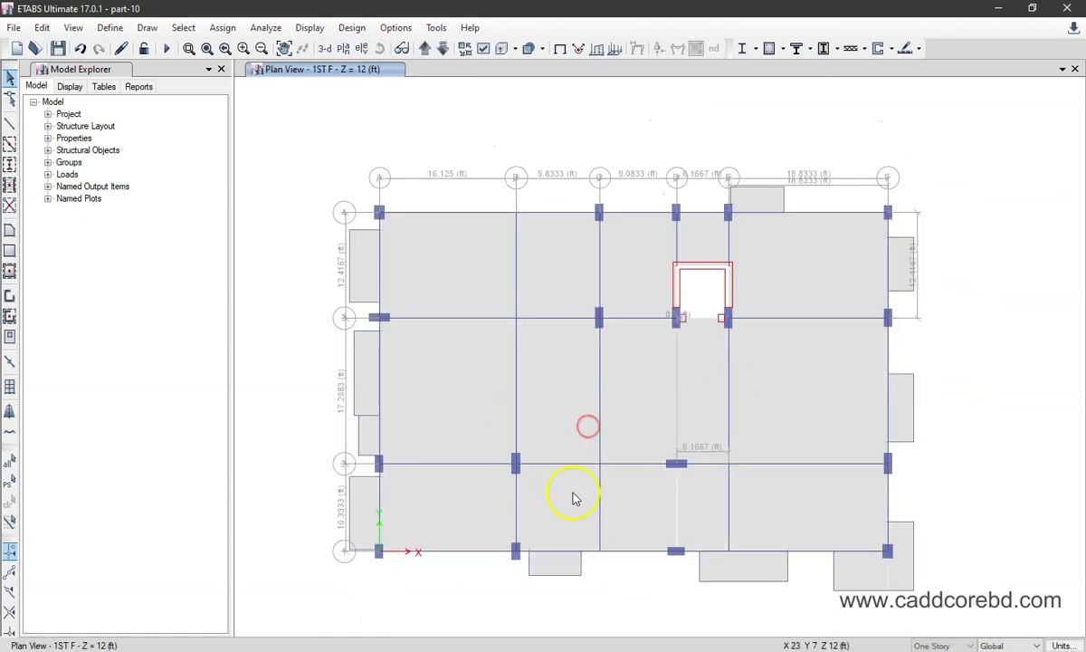
# Turn on frame object labels in the display options and apply them.
pyautogui.click(73, 28)
pyautogui.click(107, 135)
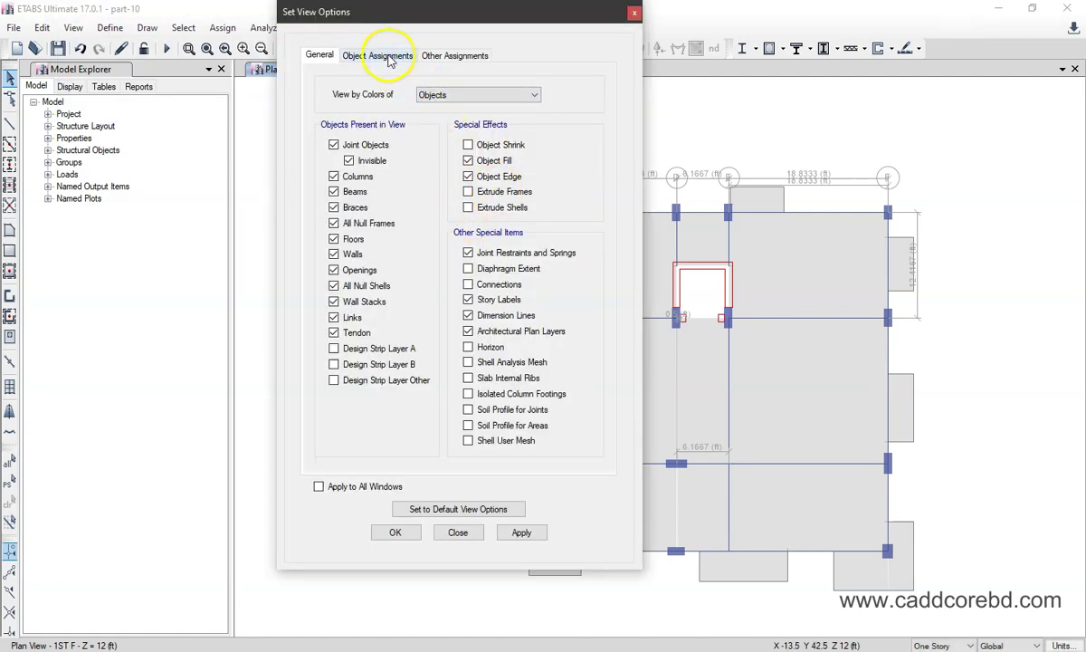
pyautogui.click(359, 55)
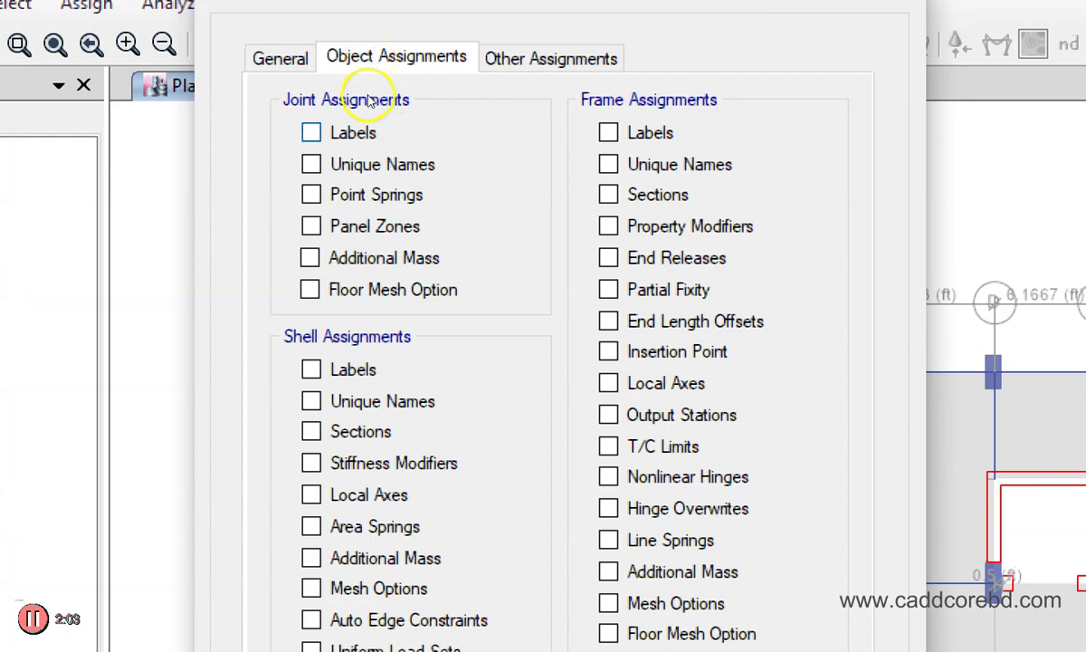
pyautogui.press('space')
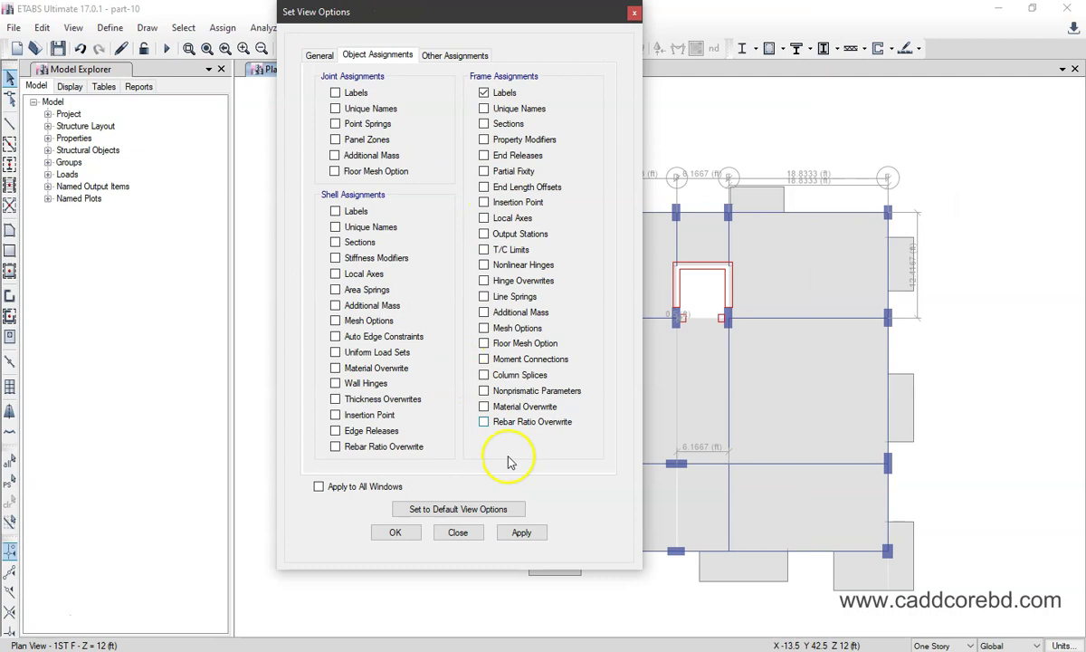
pyautogui.click(521, 532)
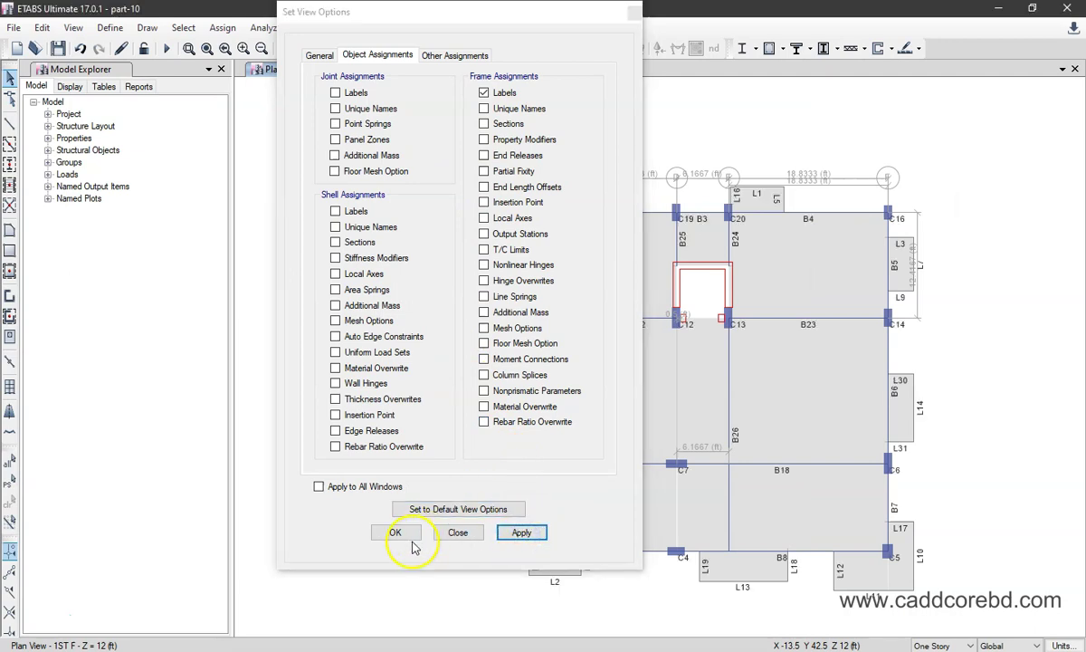
# Turn on joint labels for the 1ST F plan and apply them.
pyautogui.moveTo(558, 20); pyautogui.dragTo(295, 53)
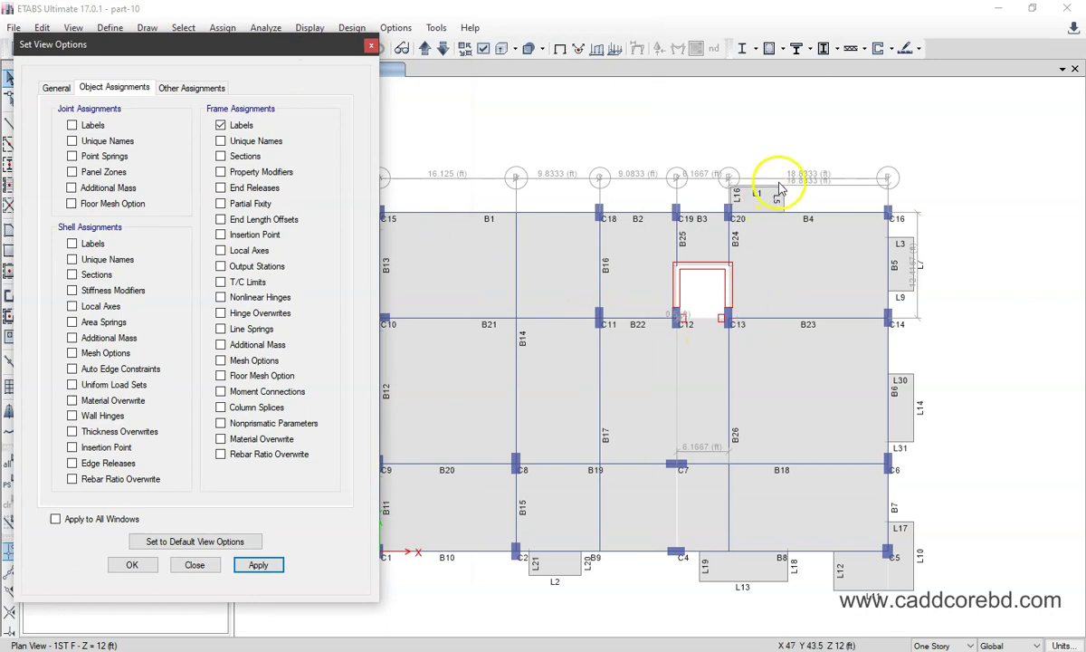
pyautogui.scroll(3, 774, 192)
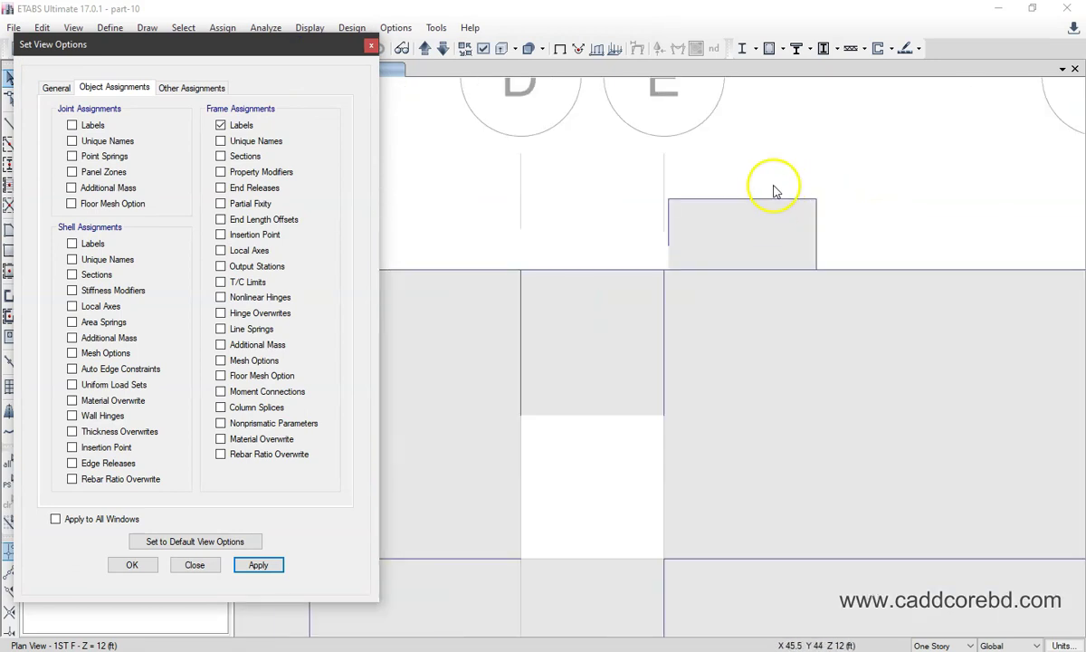
pyautogui.scroll(1, 793, 206)
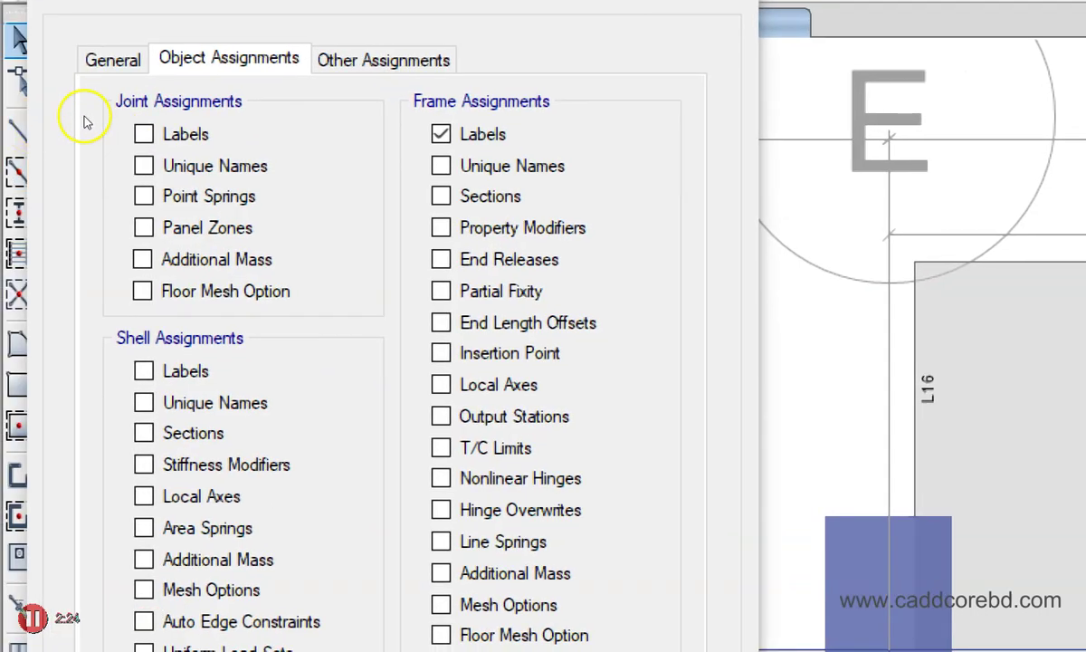
pyautogui.click(72, 125)
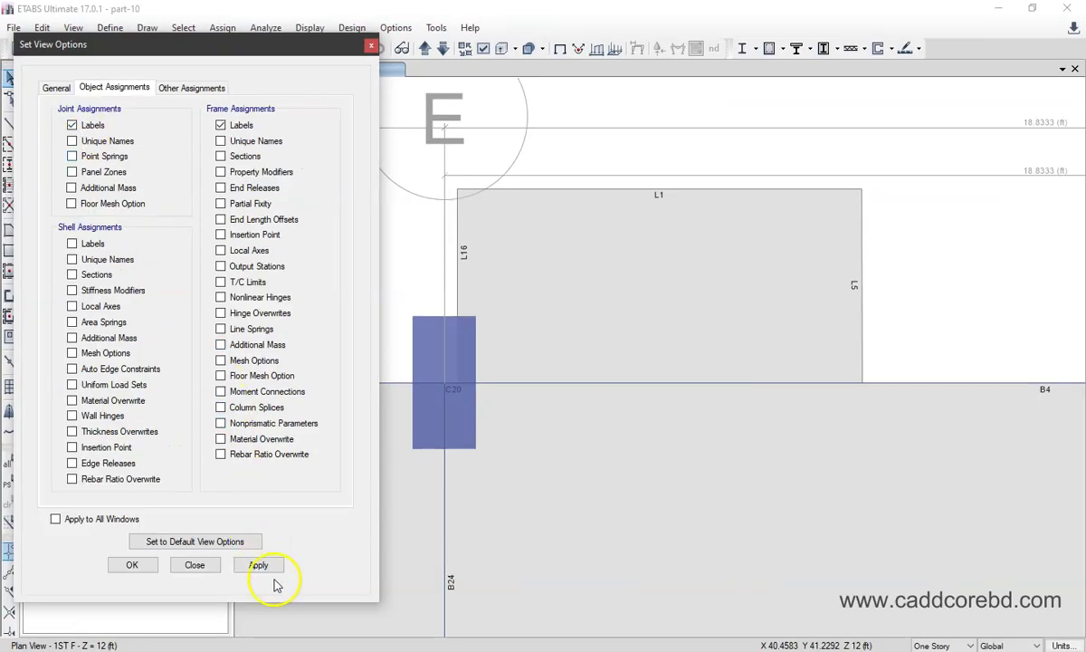
pyautogui.click(271, 566)
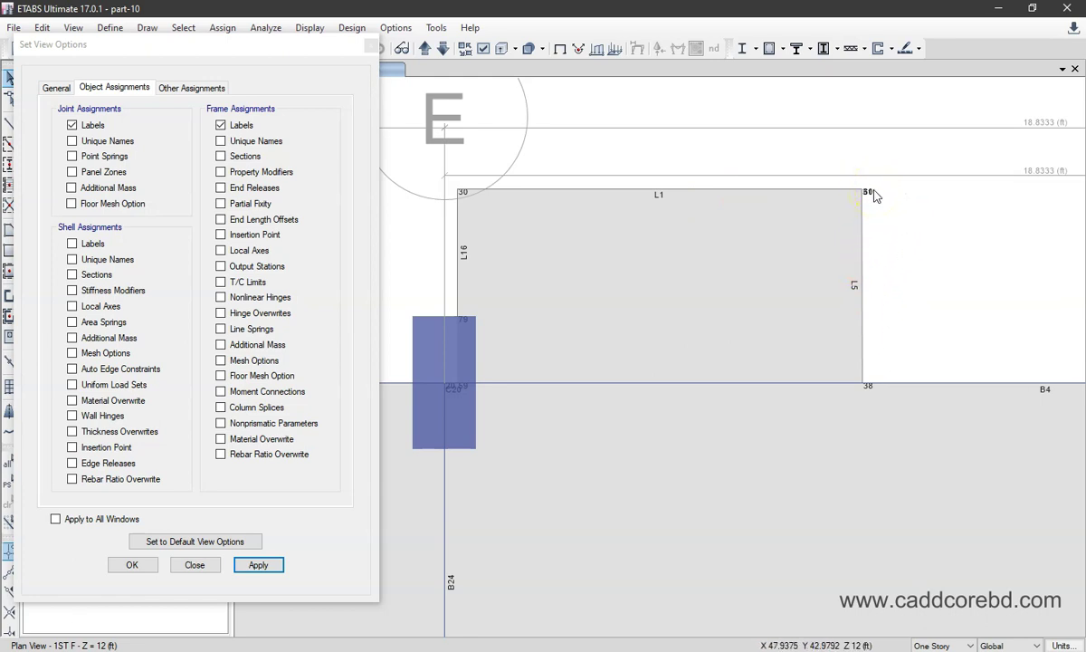
# Zoom and pan to joint 60 beside joint 31 near L5.
pyautogui.scroll(3, 873, 195)
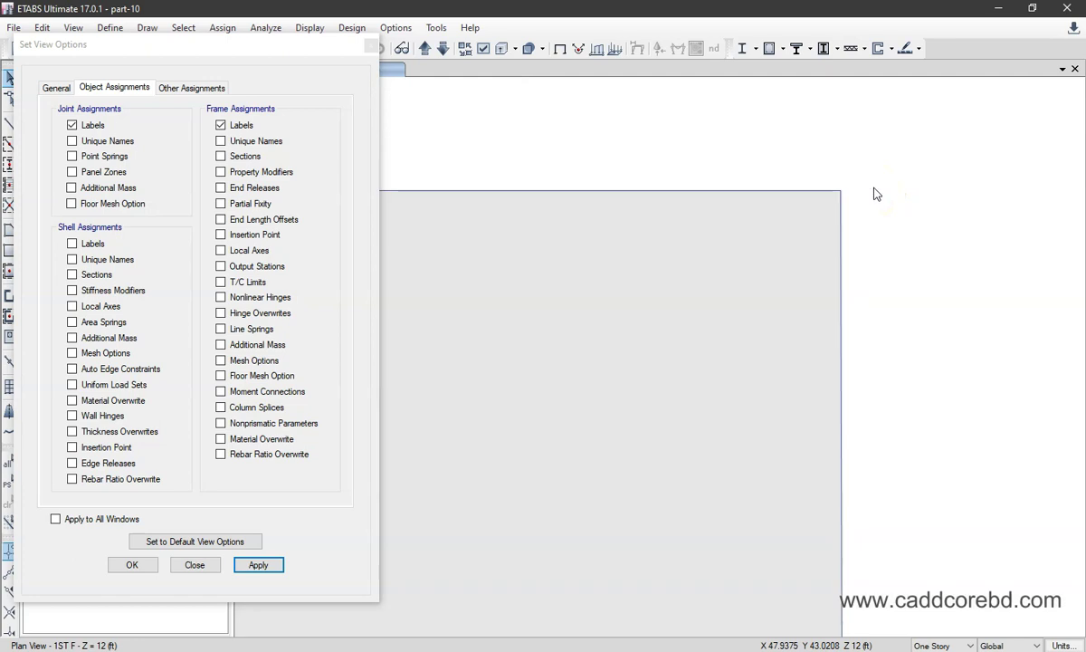
pyautogui.moveTo(861, 189); pyautogui.dragTo(824, 196, button='middle')
pyautogui.scroll(-2, 785, 218)
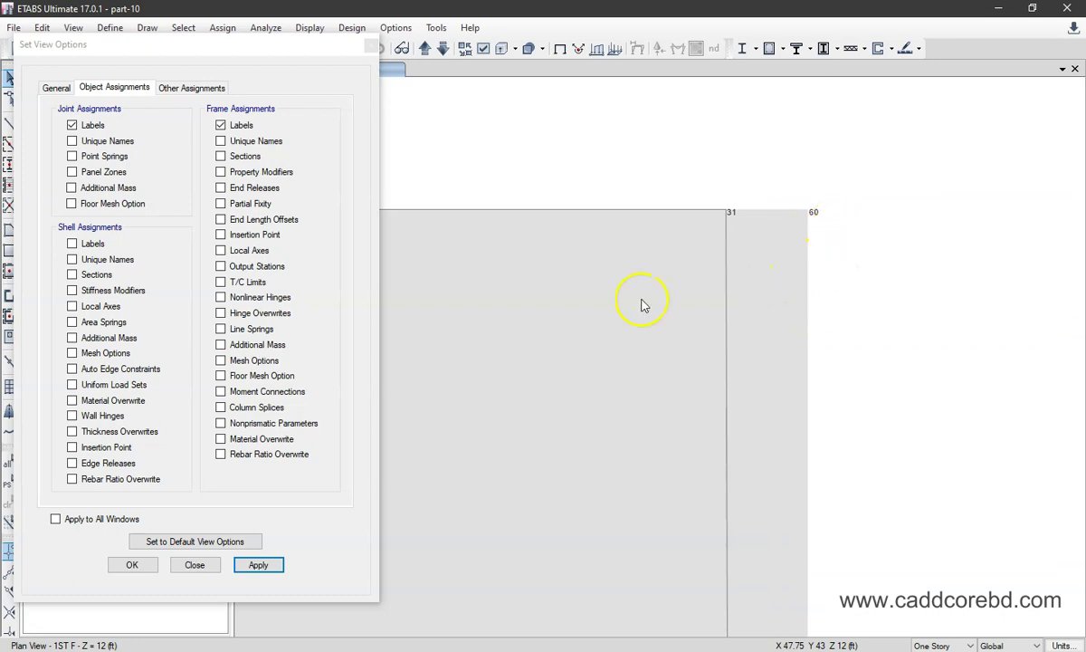
# Delete joint 60 beside joint 31 on the 1ST F plan and zoom back out.
pyautogui.click(200, 564)
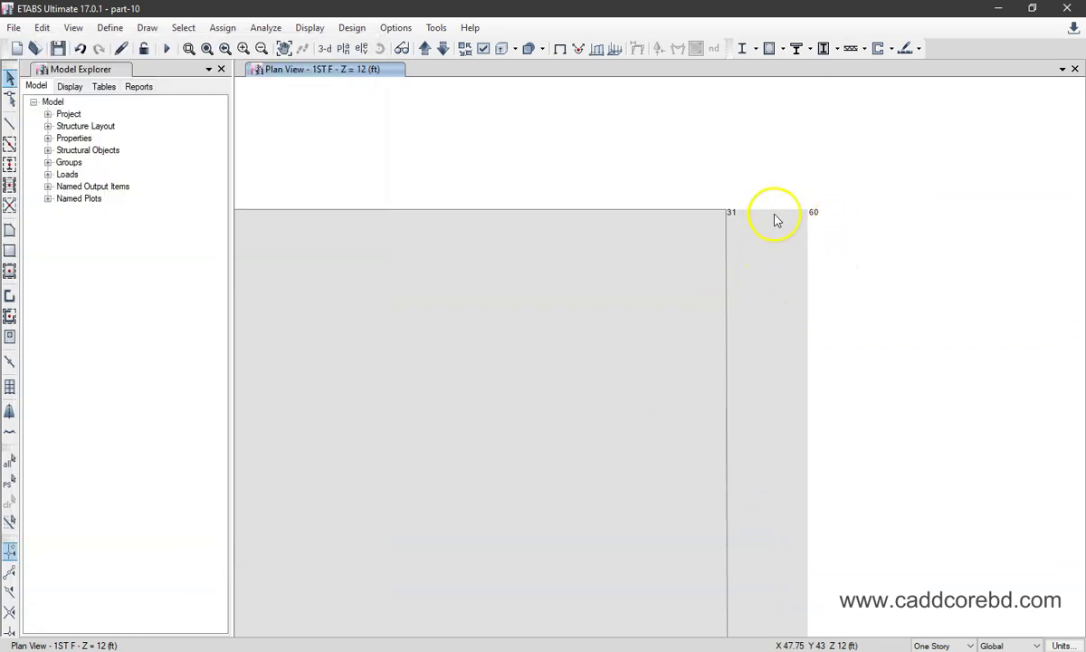
pyautogui.click(816, 261)
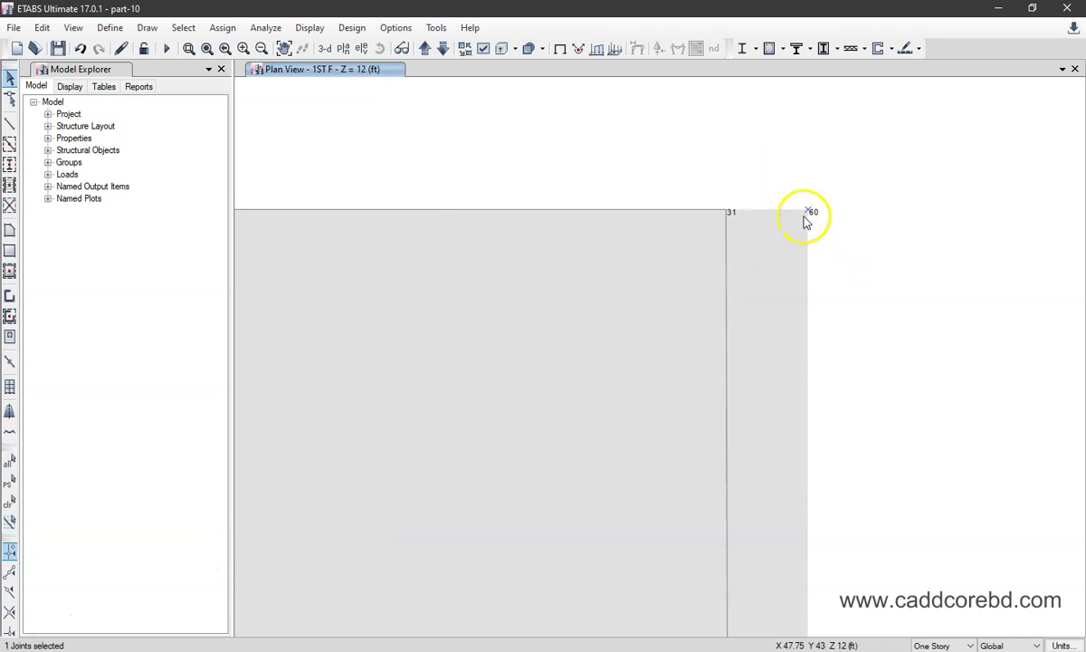
pyautogui.click(45, 28)
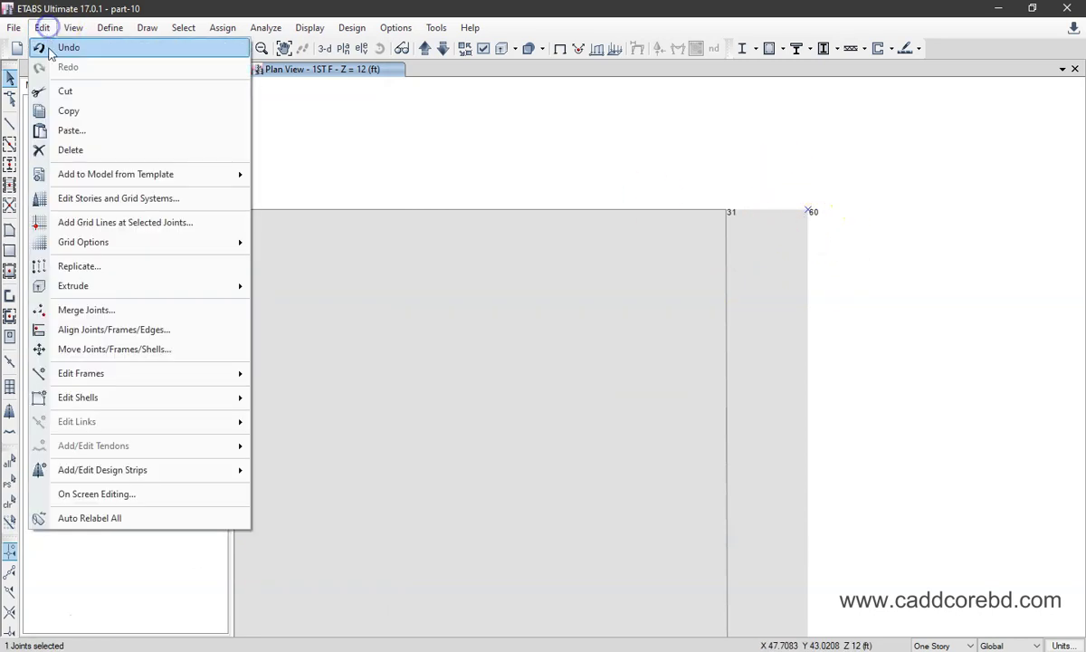
pyautogui.click(101, 152)
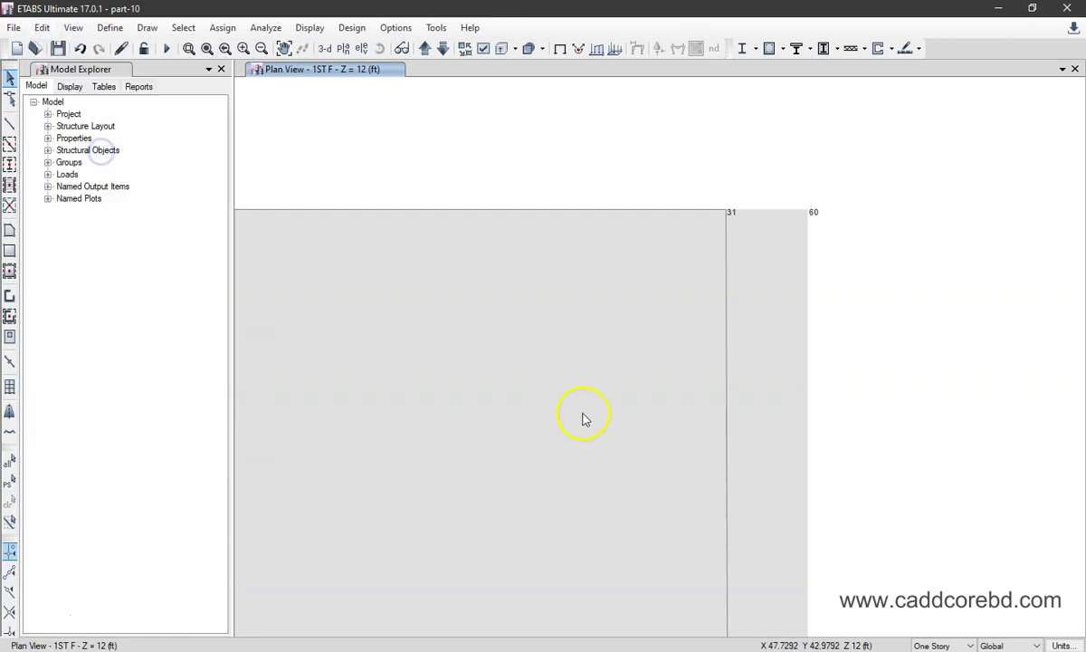
pyautogui.scroll(-5, 874, 293)
pyautogui.scroll(-3, 843, 329)
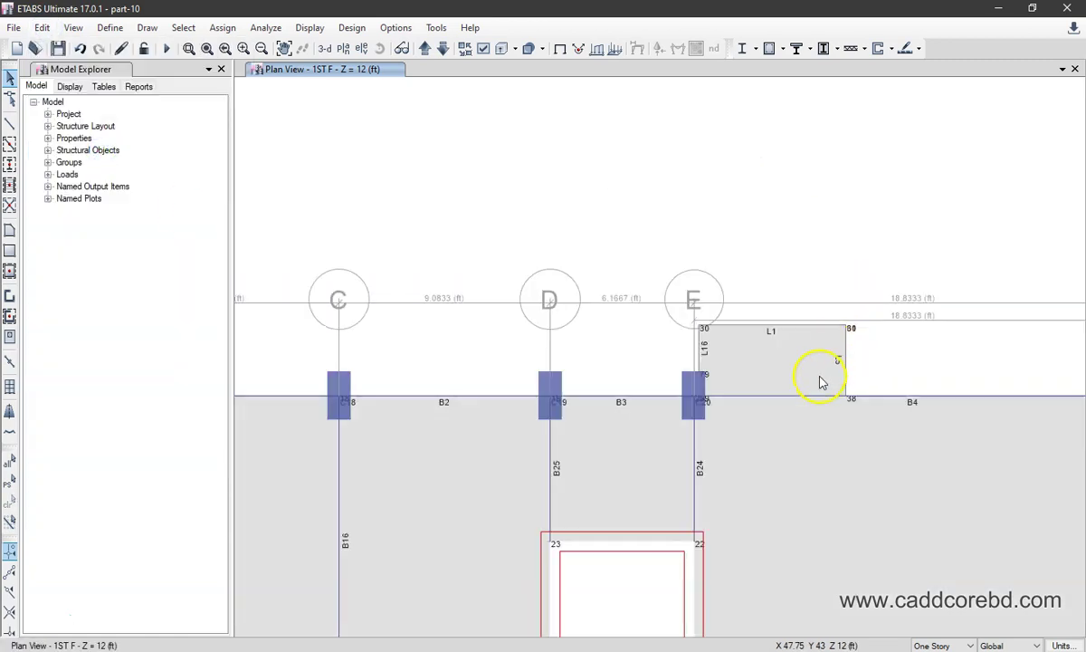
pyautogui.moveTo(819, 380); pyautogui.dragTo(624, 303, button='middle')
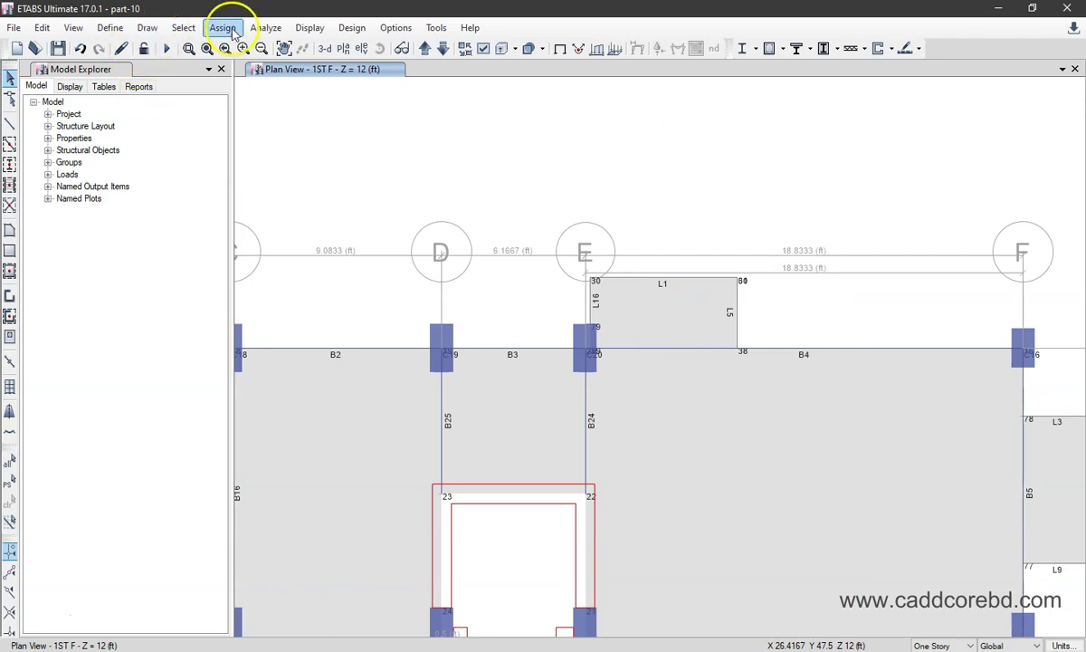
# Rerun Check Model with all checks on; all four floors still report 60 and L5 too close.
pyautogui.click(264, 28)
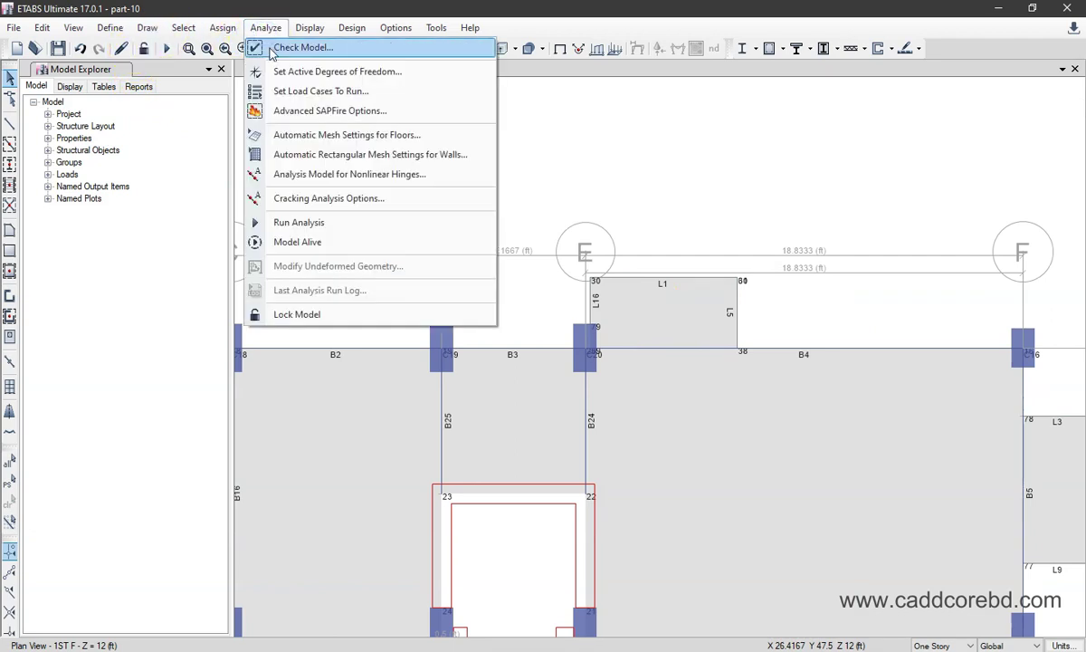
pyautogui.click(270, 50)
pyautogui.click(508, 534)
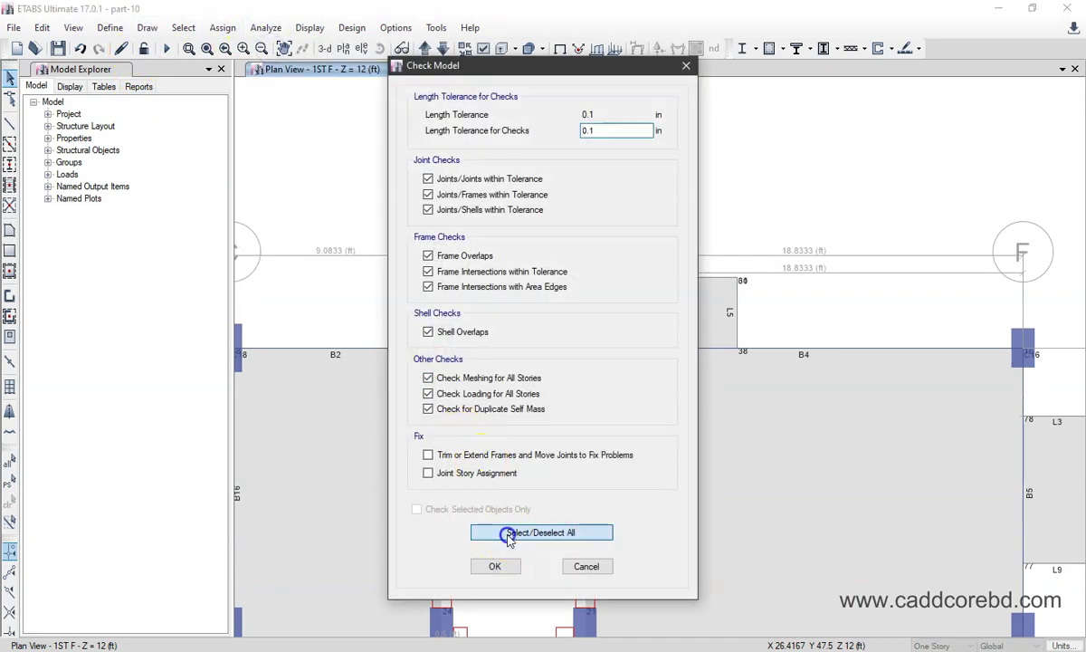
pyautogui.click(508, 534)
pyautogui.click(496, 568)
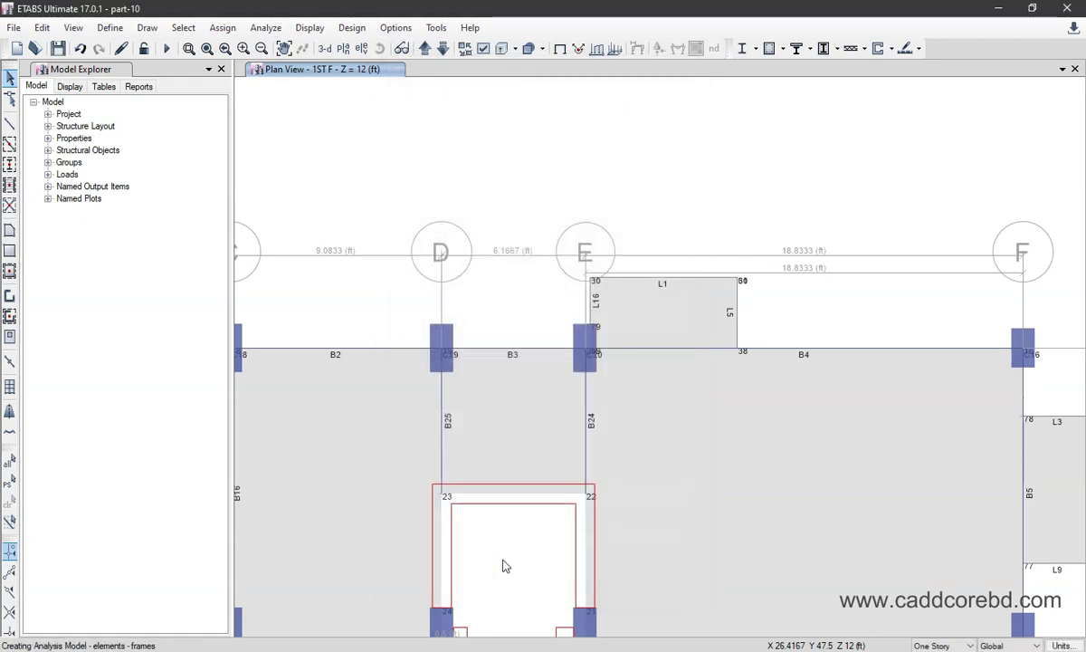
pyautogui.click(490, 403)
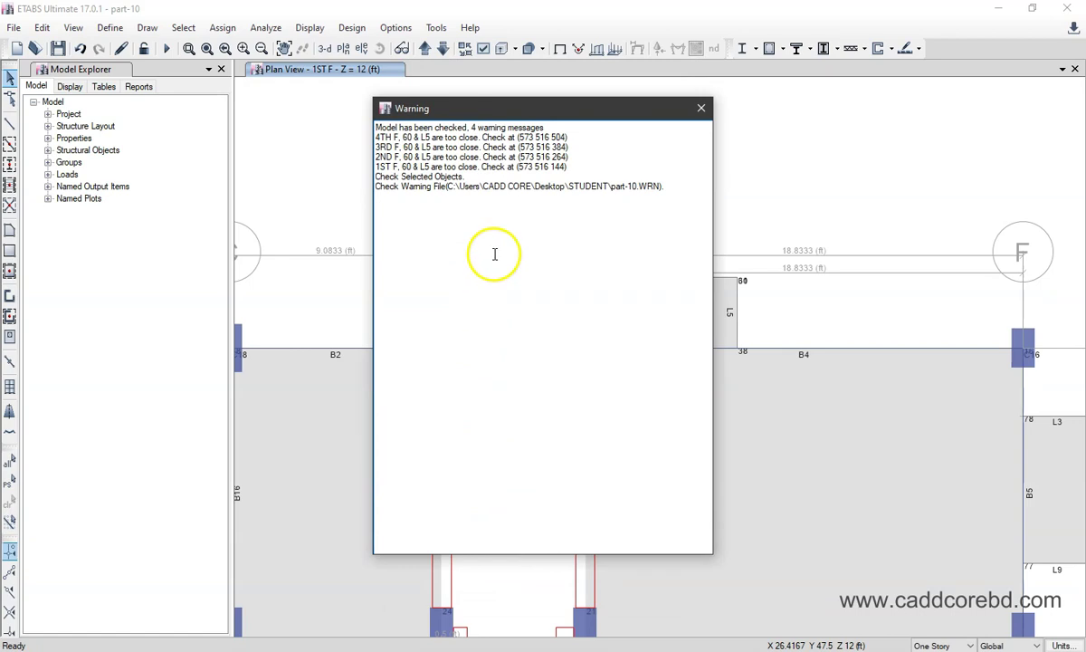
pyautogui.click(507, 209)
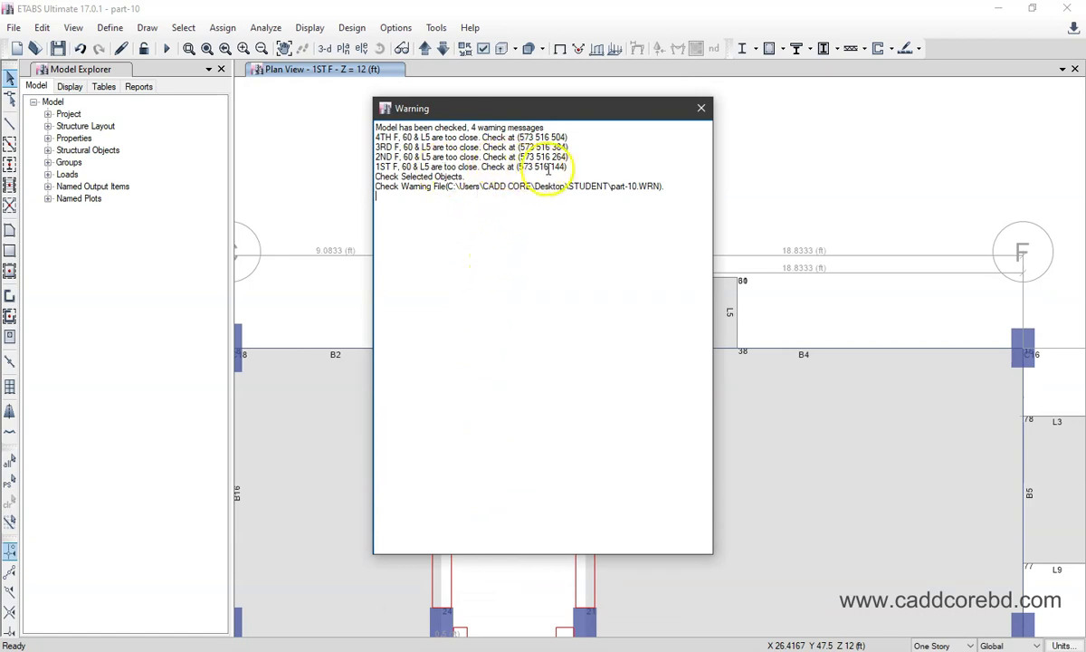
pyautogui.click(700, 109)
pyautogui.scroll(3, 707, 288)
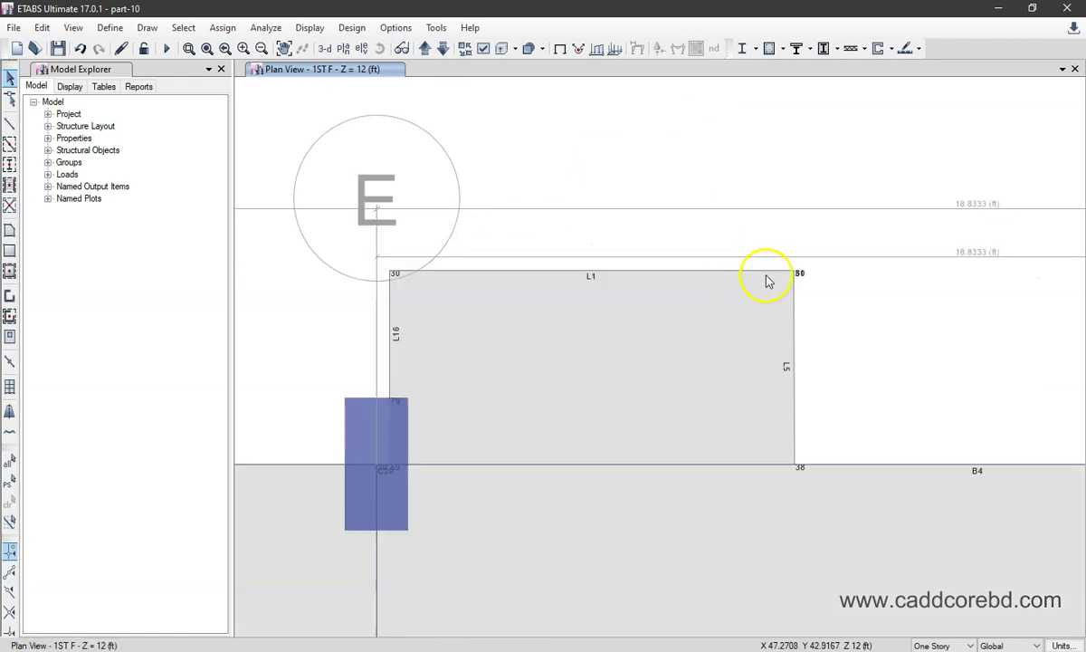
pyautogui.scroll(3, 765, 279)
pyautogui.scroll(-2, 732, 258)
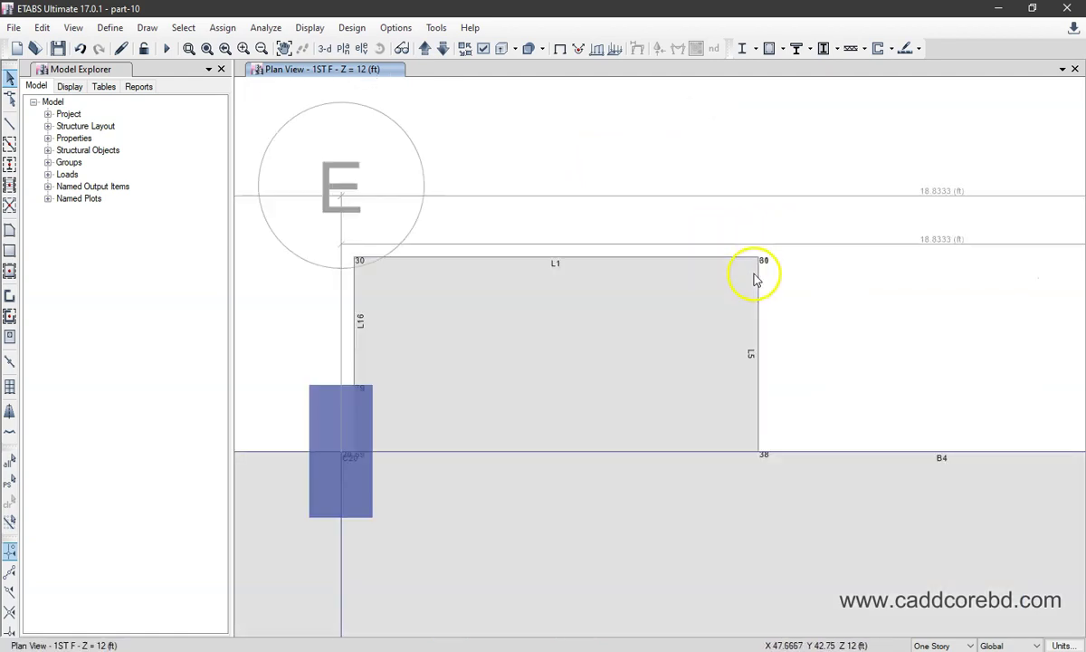
pyautogui.click(471, 337)
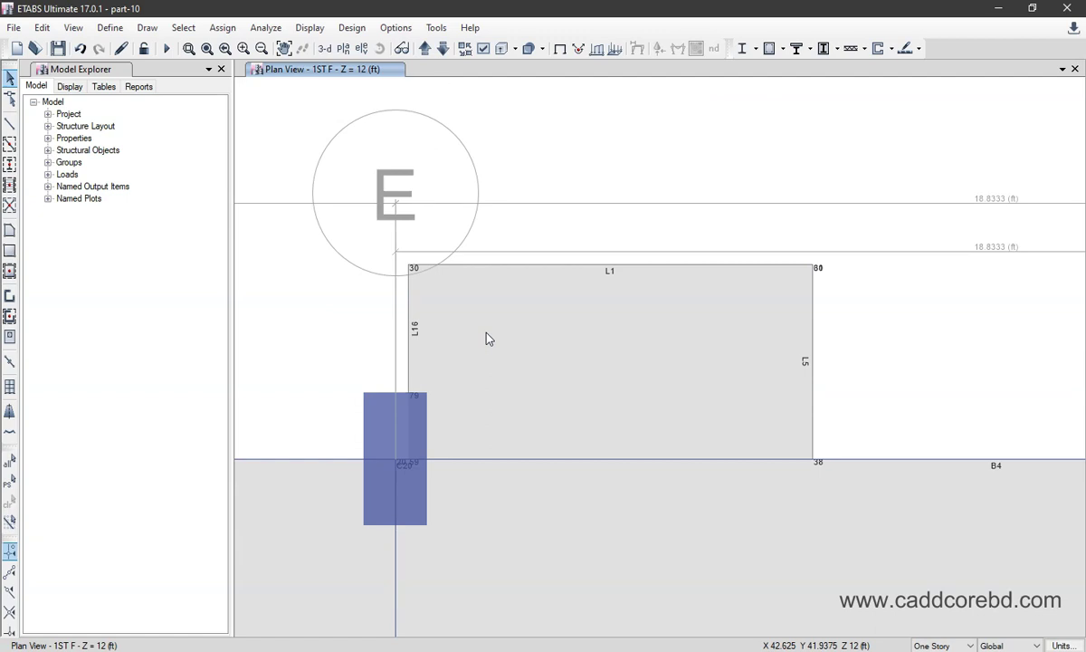
pyautogui.click(604, 353)
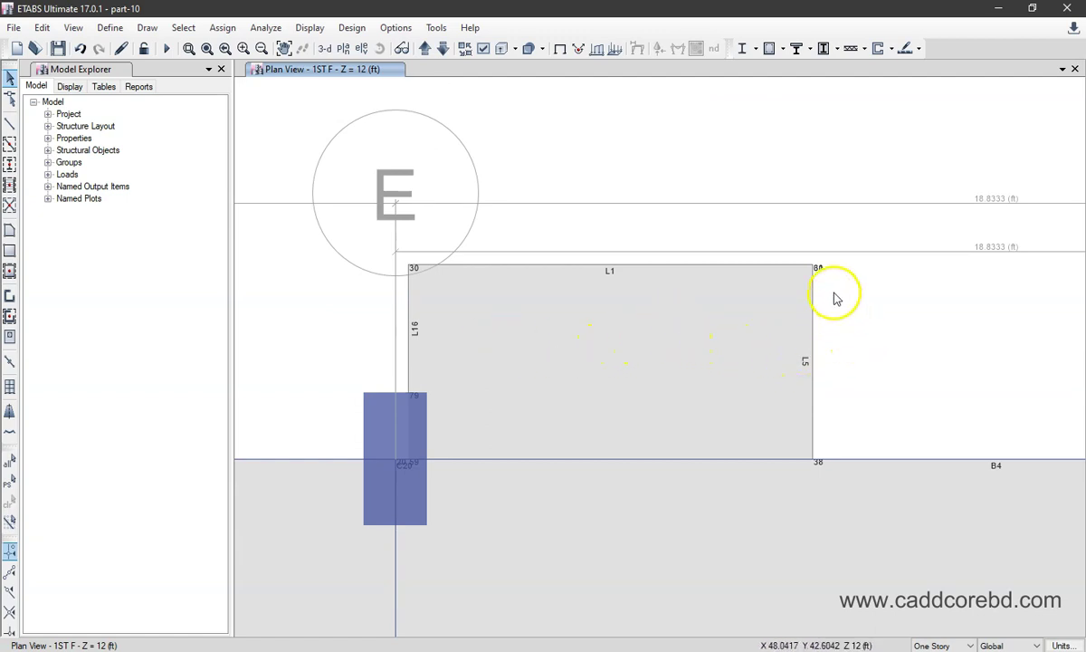
pyautogui.scroll(2, 821, 262)
pyautogui.scroll(1, 801, 280)
pyautogui.scroll(1, 799, 277)
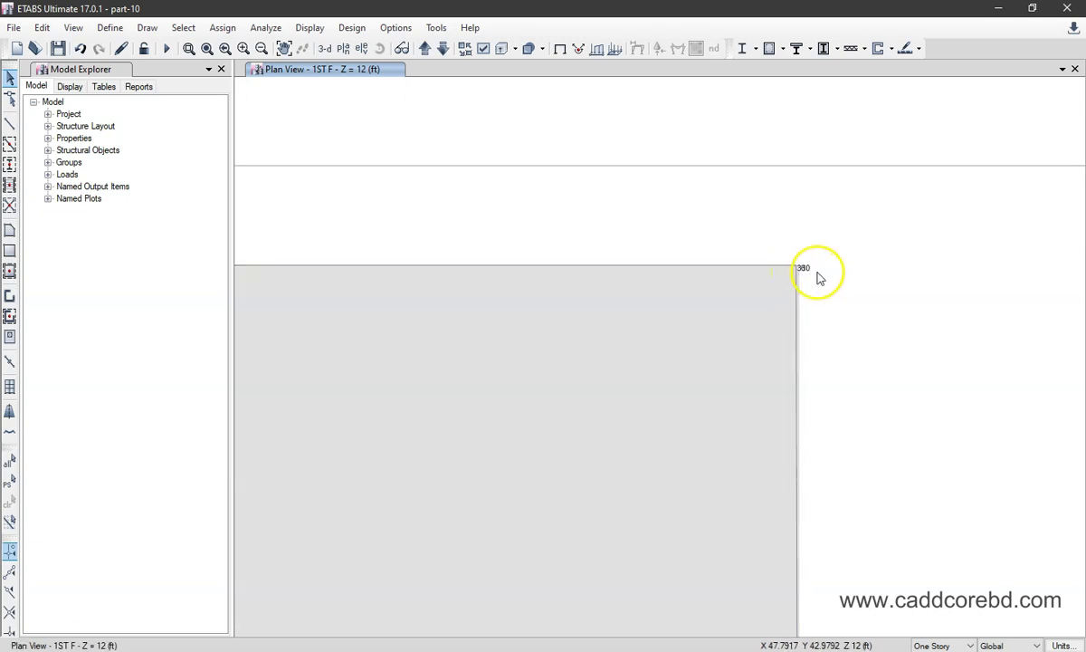
pyautogui.scroll(-1, 843, 262)
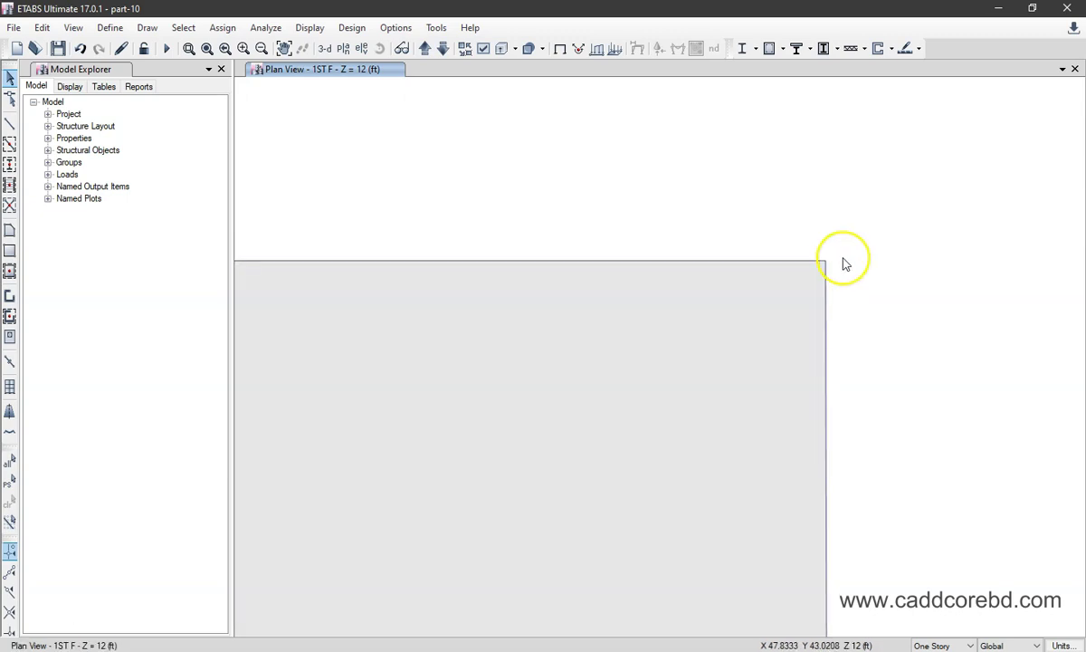
pyautogui.scroll(-3, 843, 261)
pyautogui.scroll(3, 819, 272)
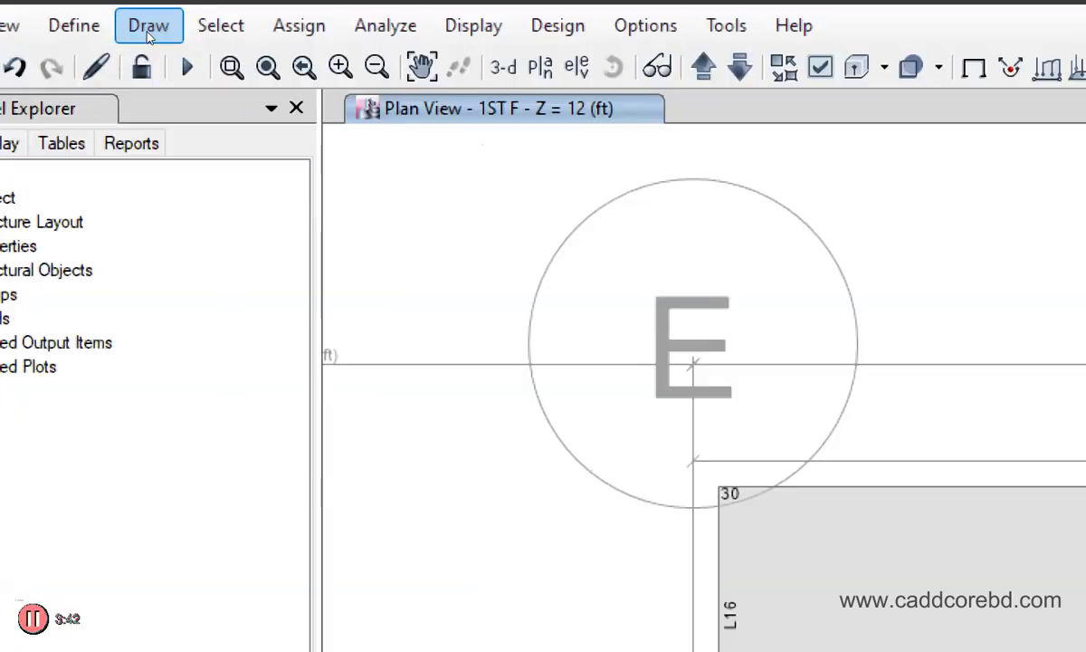
# Reshape slab L1 so its top-right corner moves from joint 60 onto joint 31.
pyautogui.click(147, 30)
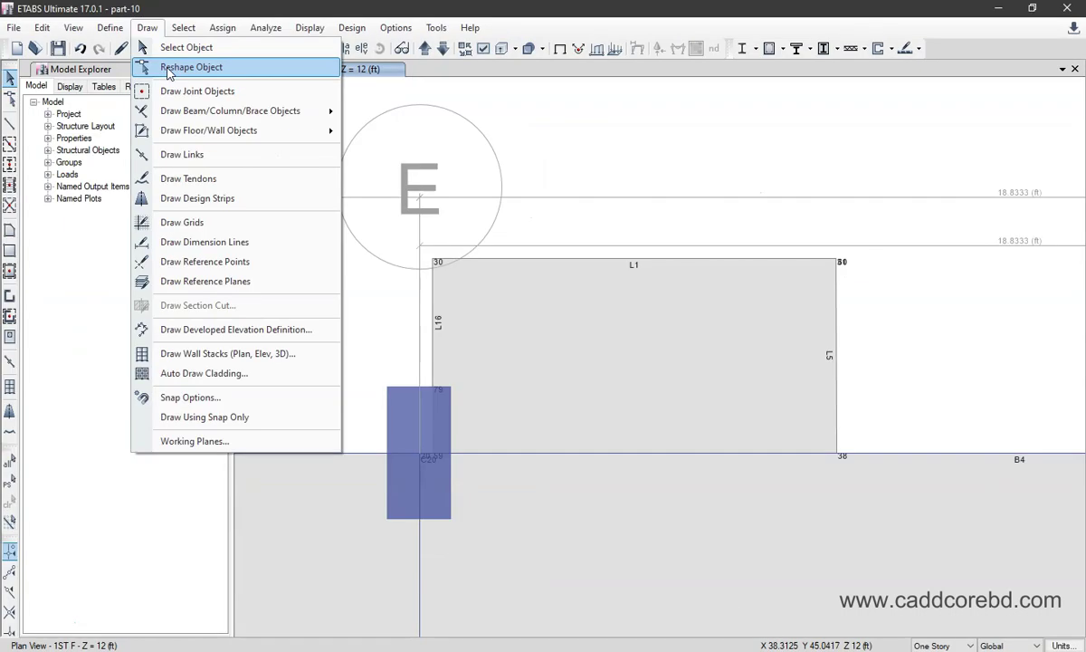
pyautogui.click(168, 70)
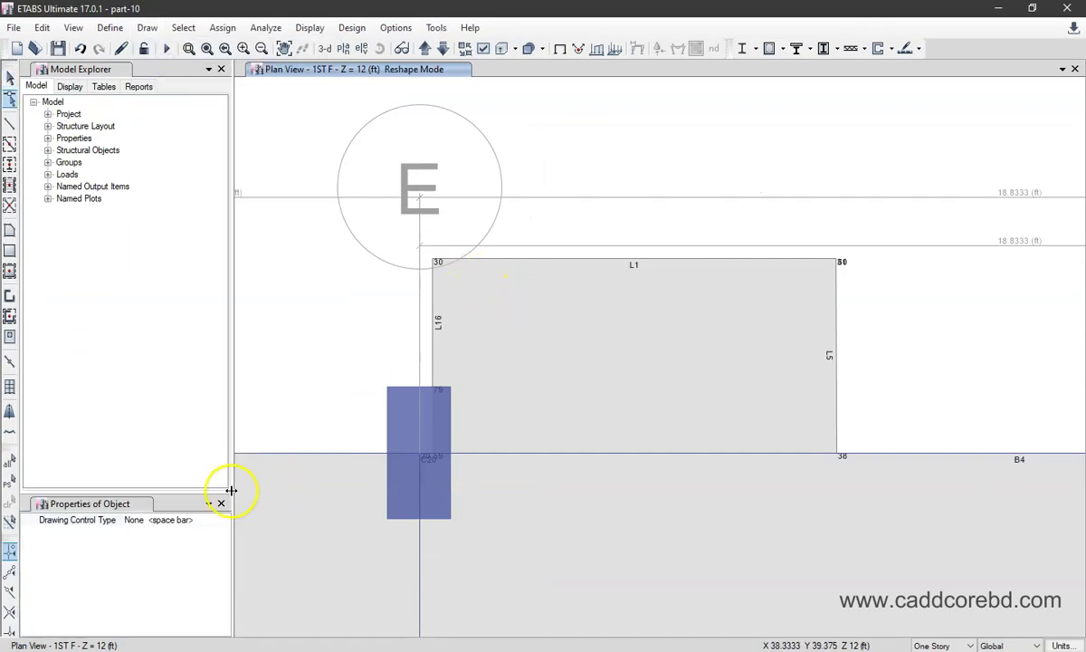
pyautogui.click(773, 314)
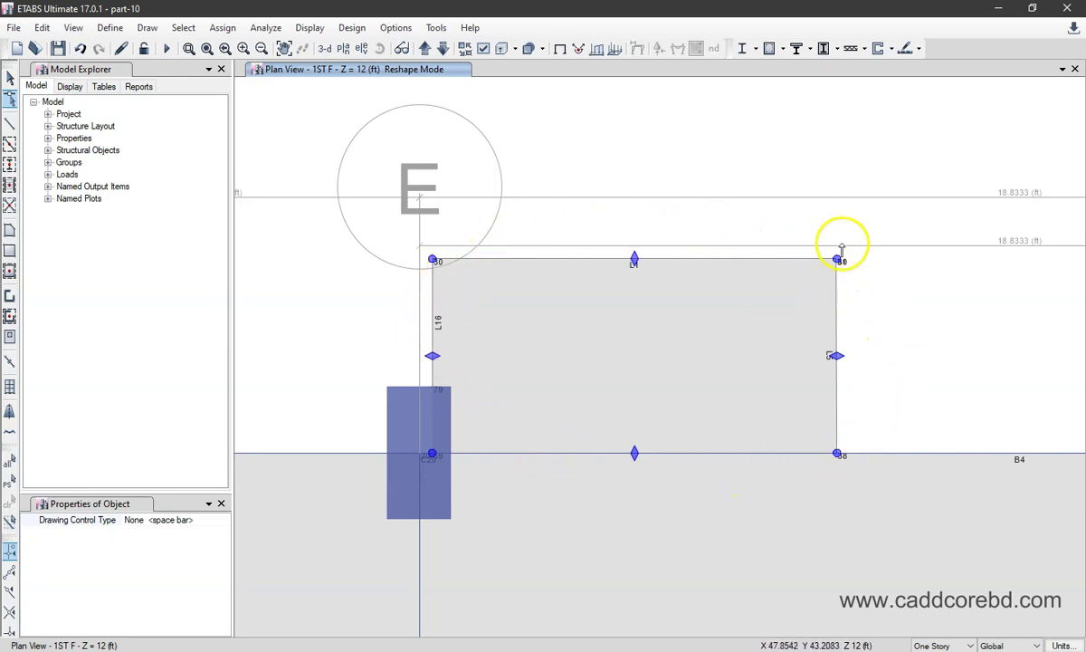
pyautogui.scroll(3, 841, 259)
pyautogui.scroll(3, 831, 271)
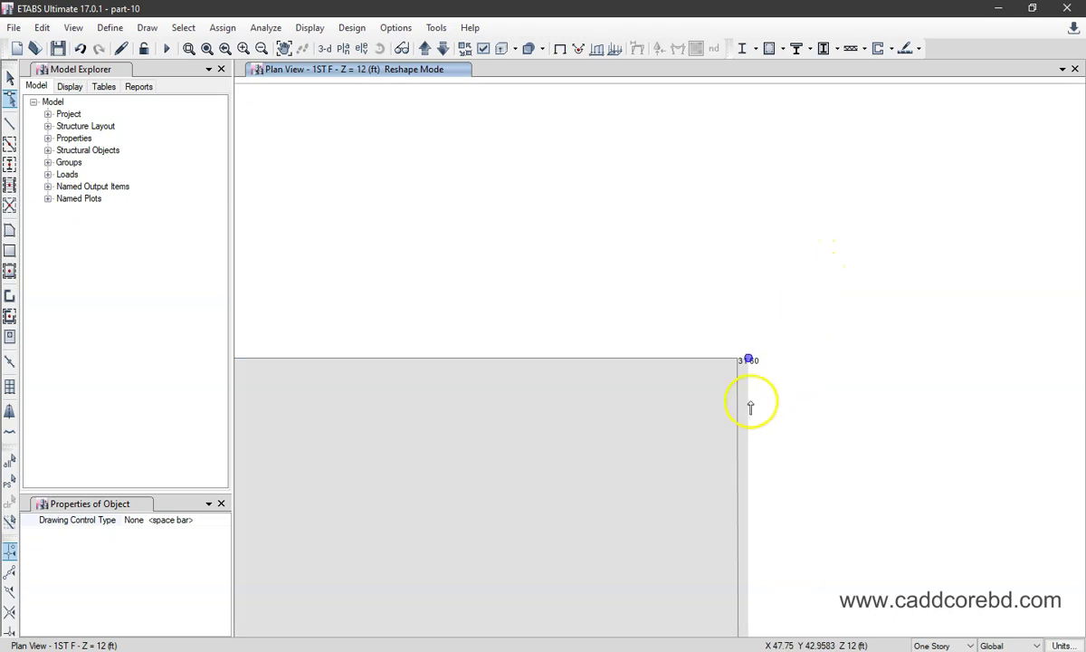
pyautogui.scroll(3, 752, 400)
pyautogui.click(747, 285)
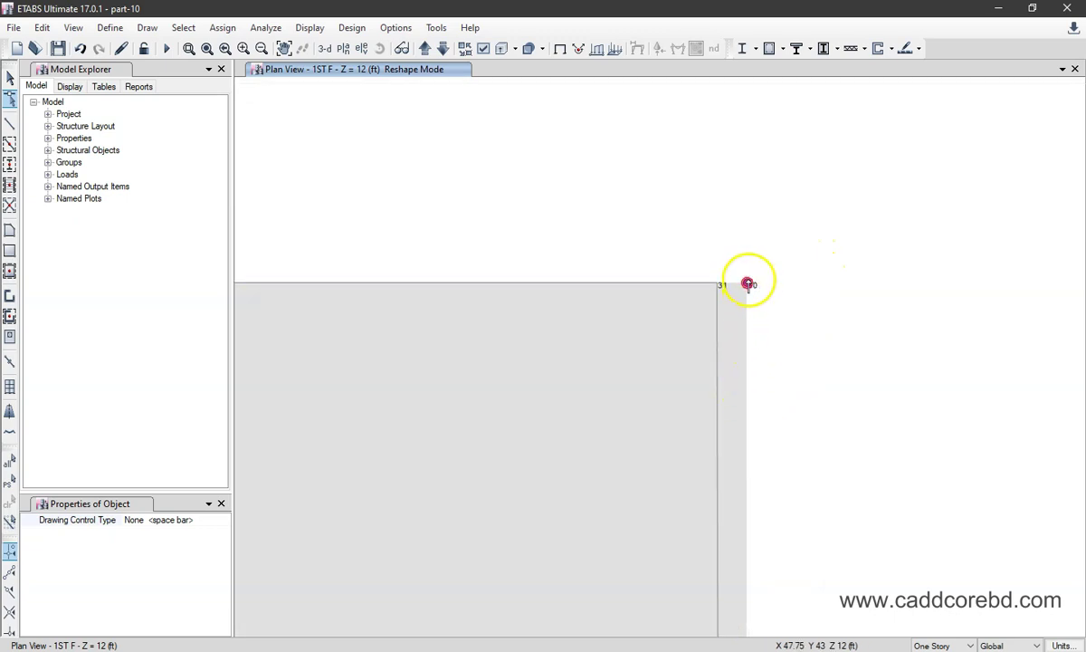
pyautogui.moveTo(747, 285); pyautogui.dragTo(718, 285)
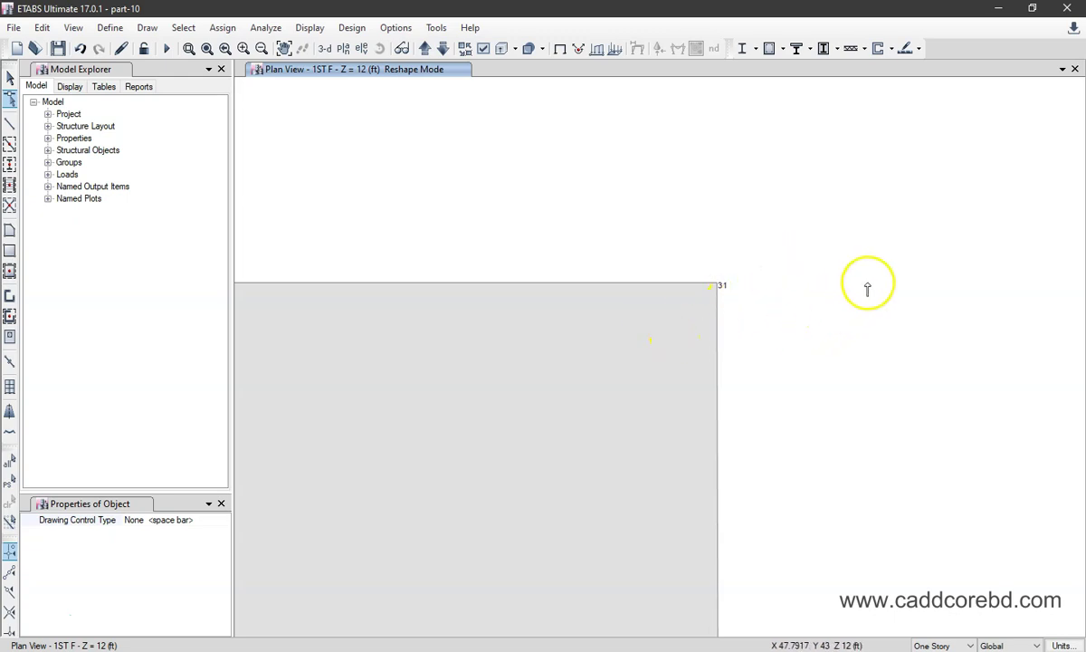
pyautogui.scroll(-3, 868, 286)
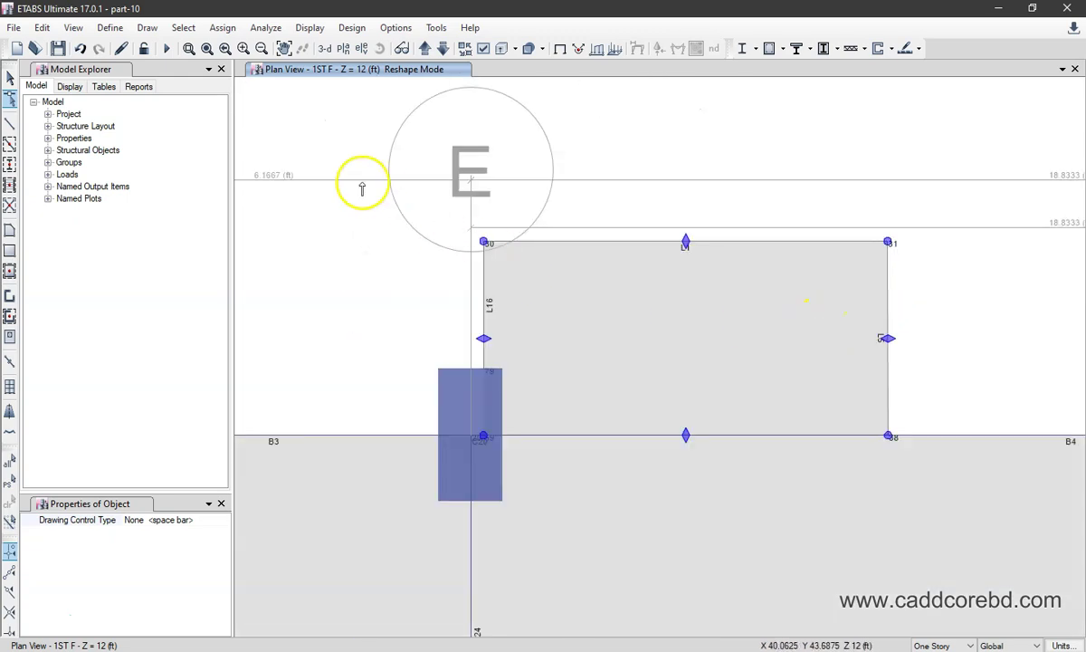
pyautogui.click(267, 28)
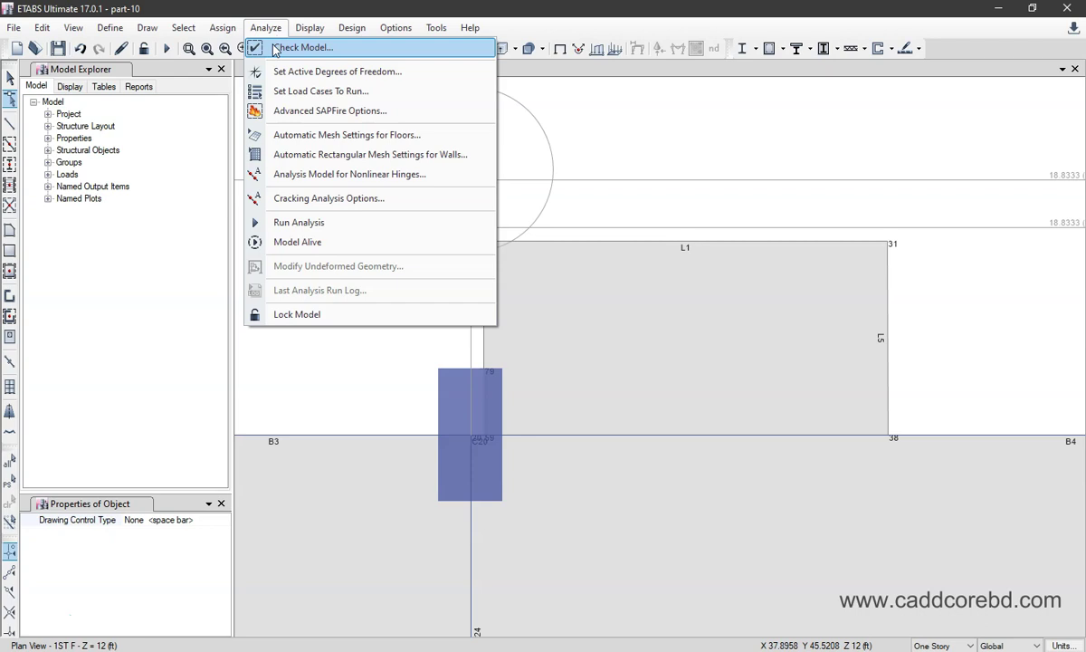
# Rerun Check Model, which now lists only three warnings for floors 2–4, and deselect the slab.
pyautogui.click(275, 48)
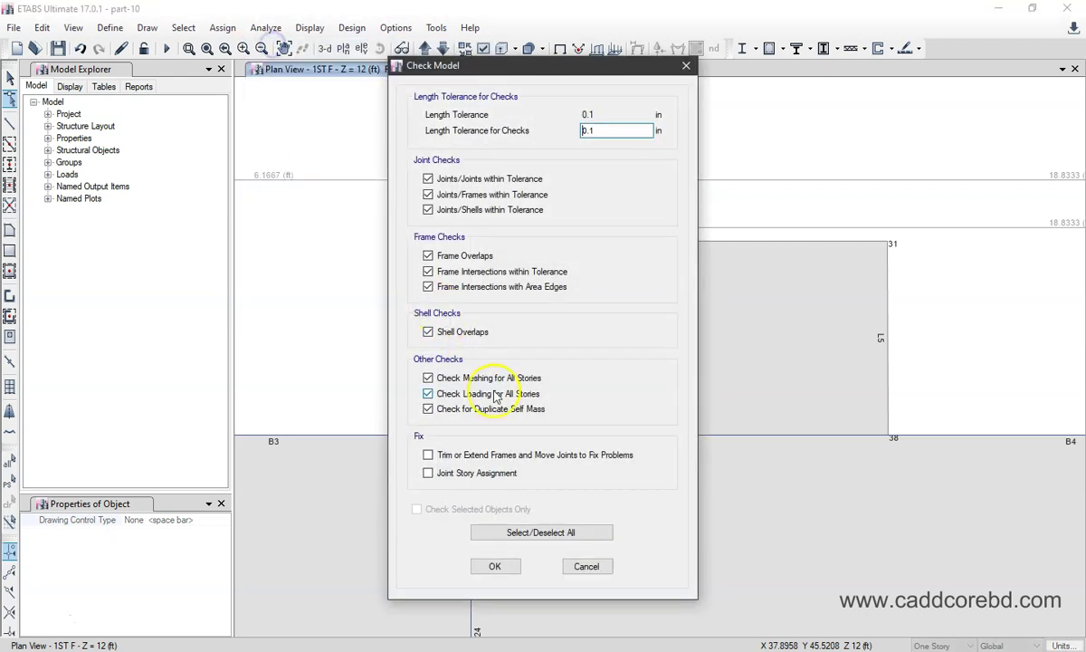
pyautogui.click(495, 566)
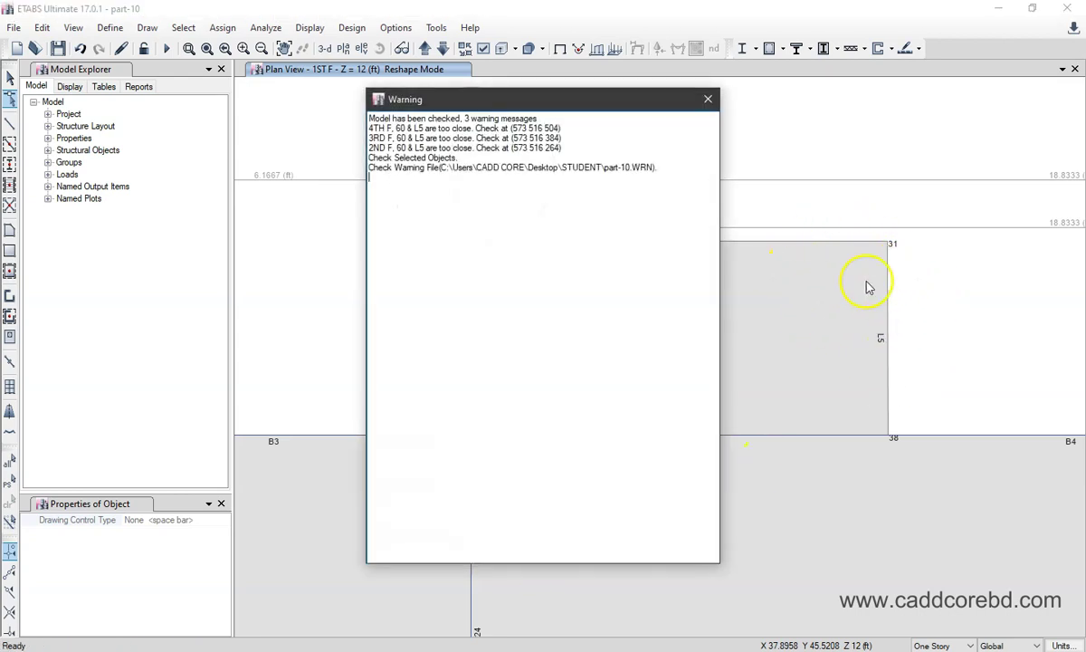
pyautogui.click(708, 99)
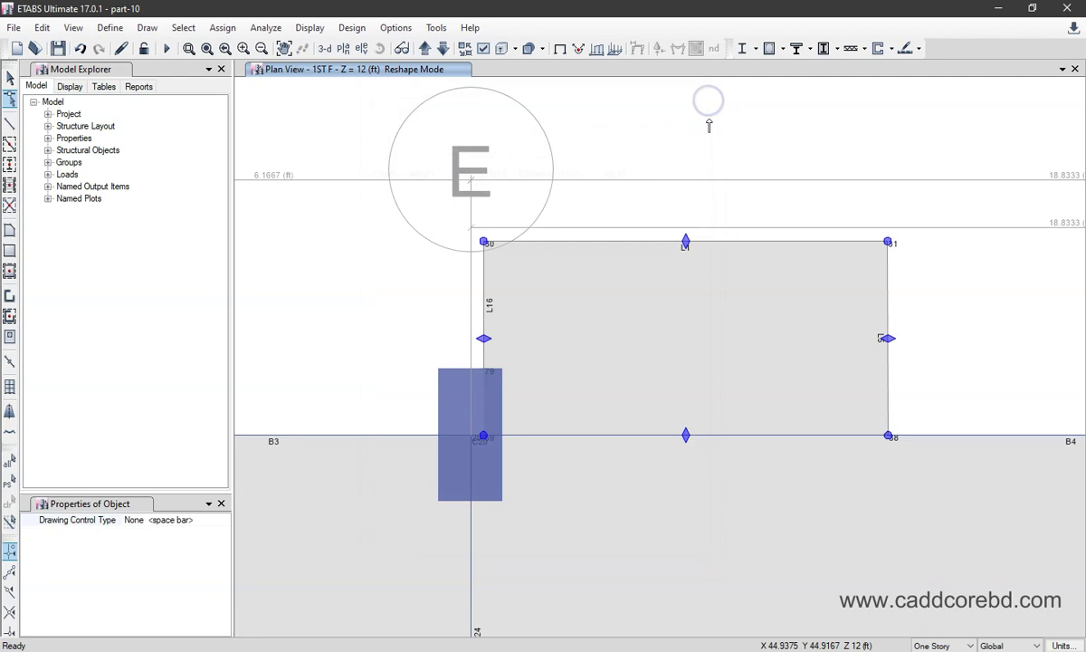
pyautogui.click(714, 208)
pyautogui.click(459, 207)
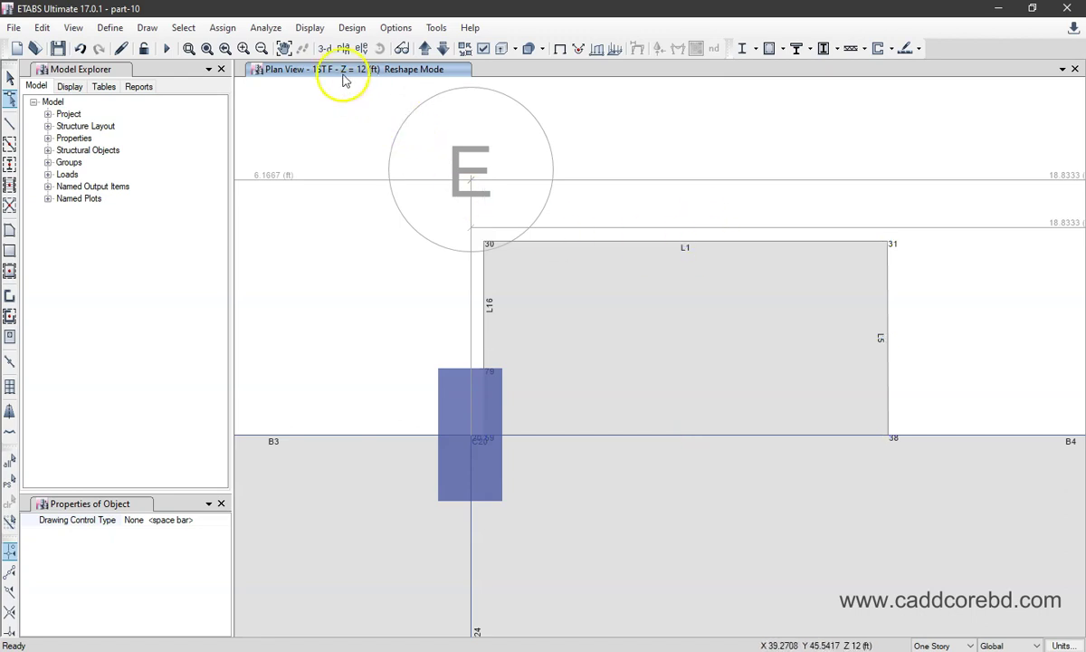
# On 2ND F, reshape slab L1 so its corner snaps onto joint 31.
pyautogui.click(425, 49)
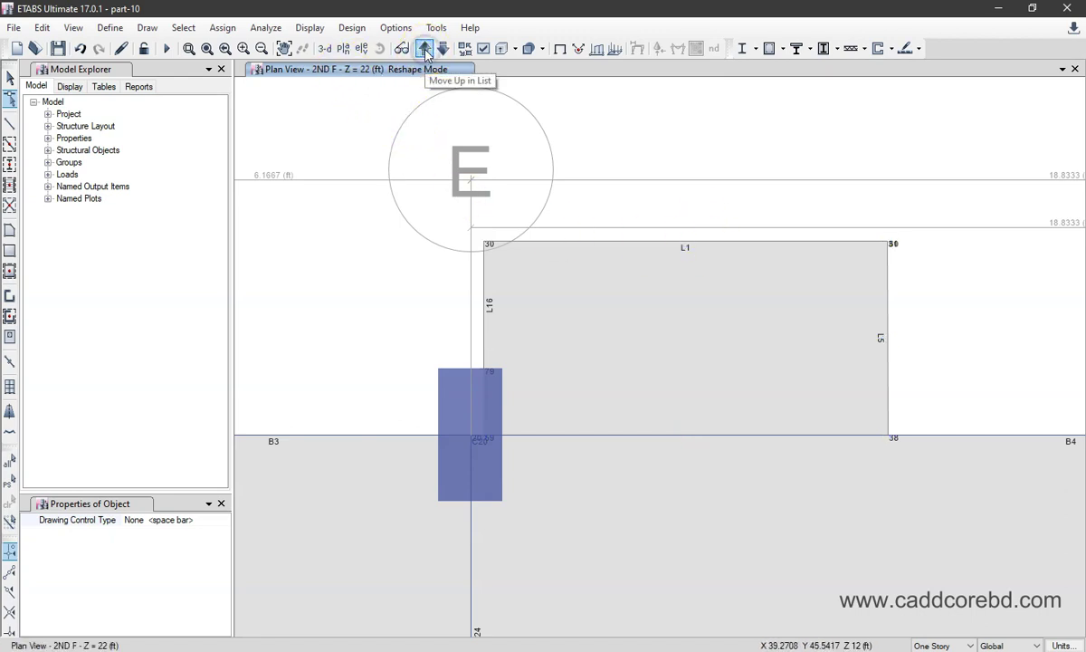
pyautogui.click(812, 207)
pyautogui.scroll(2, 902, 243)
pyautogui.click(852, 242)
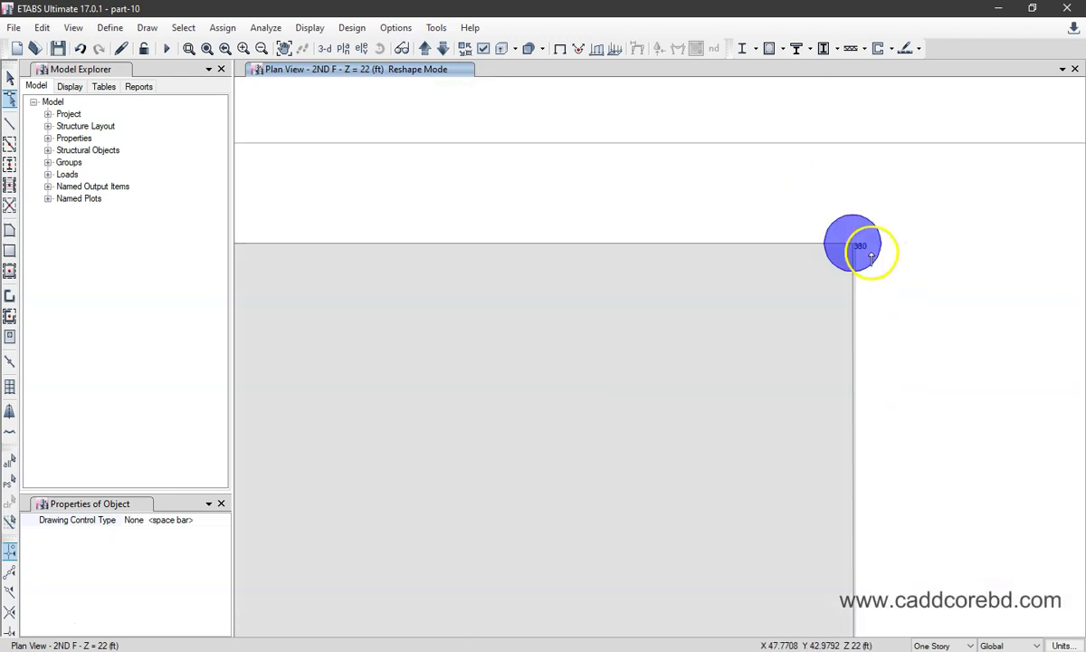
pyautogui.click(838, 268)
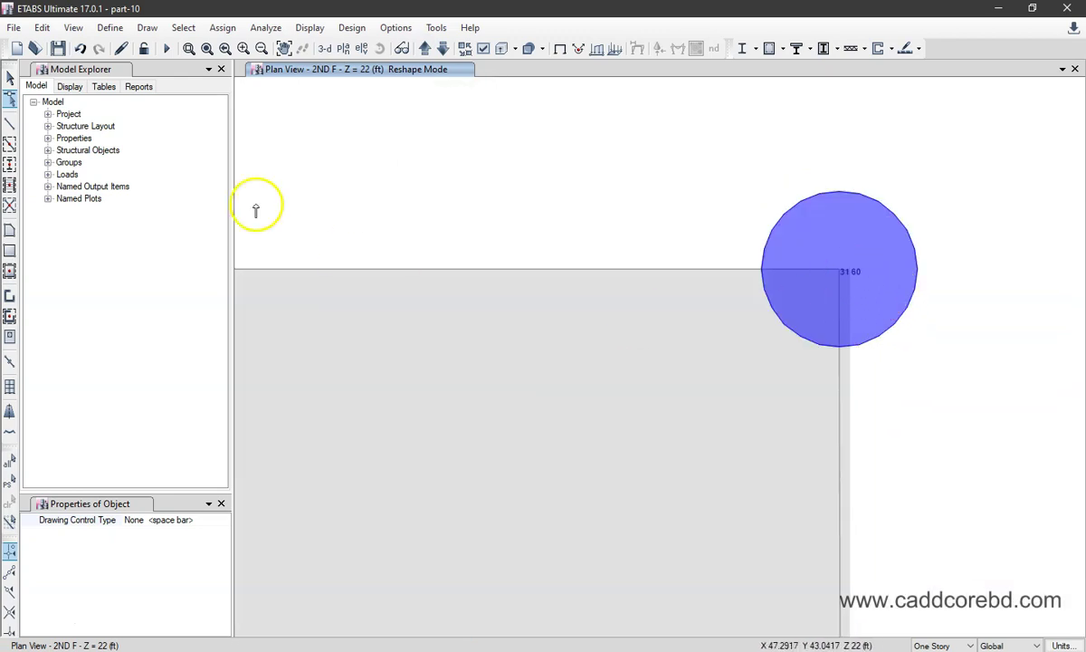
pyautogui.click(662, 387)
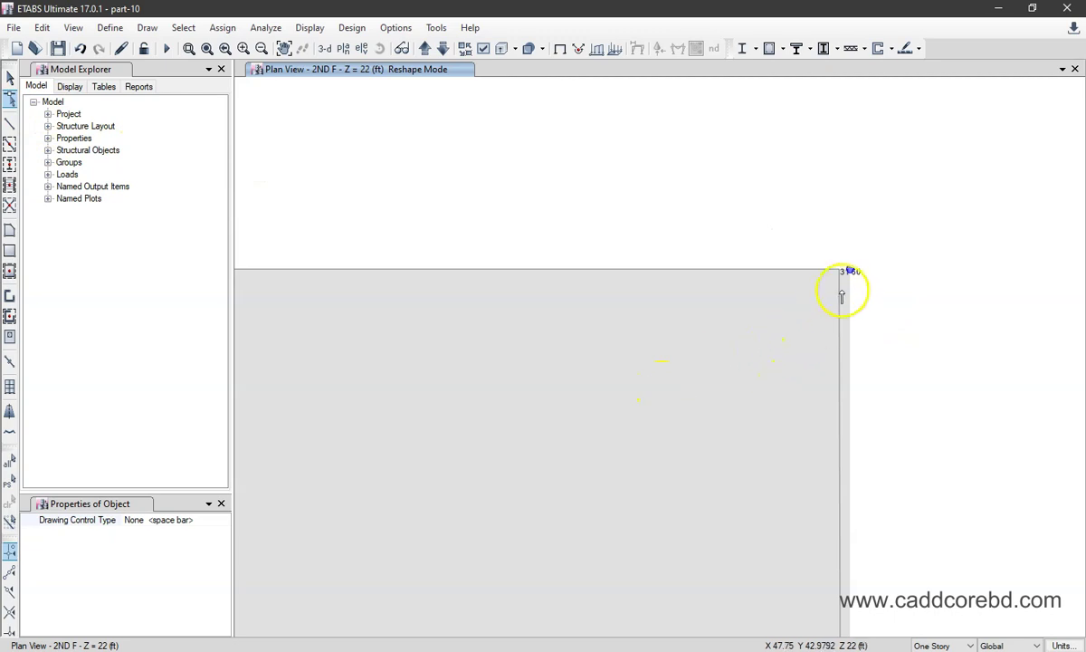
pyautogui.moveTo(848, 271)
pyautogui.mouseDown()
pyautogui.moveTo(765, 303)
pyautogui.moveTo(683, 303)
pyautogui.mouseUp()
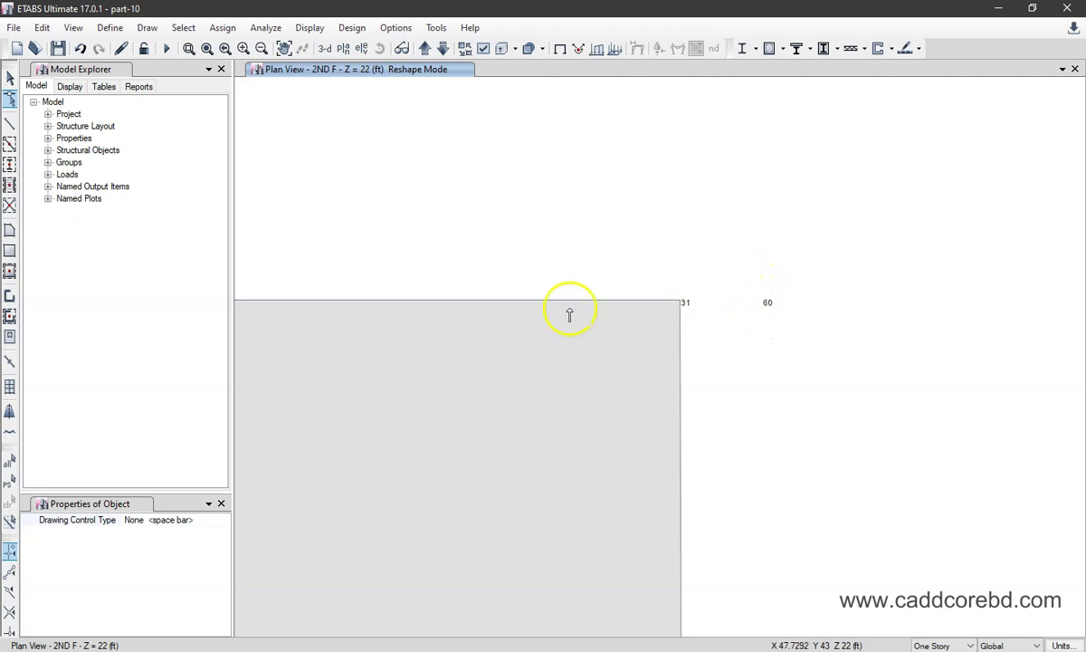
# Window-select the stray joint 60 on 2ND F and delete it.
pyautogui.click(10, 77)
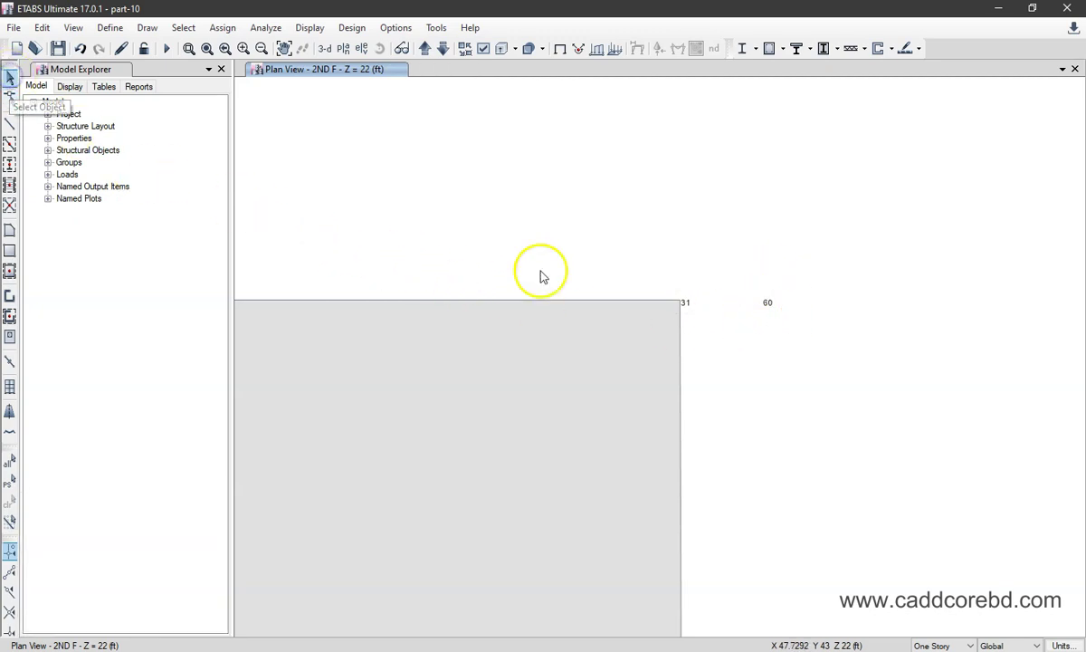
pyautogui.moveTo(805, 348); pyautogui.dragTo(747, 294)
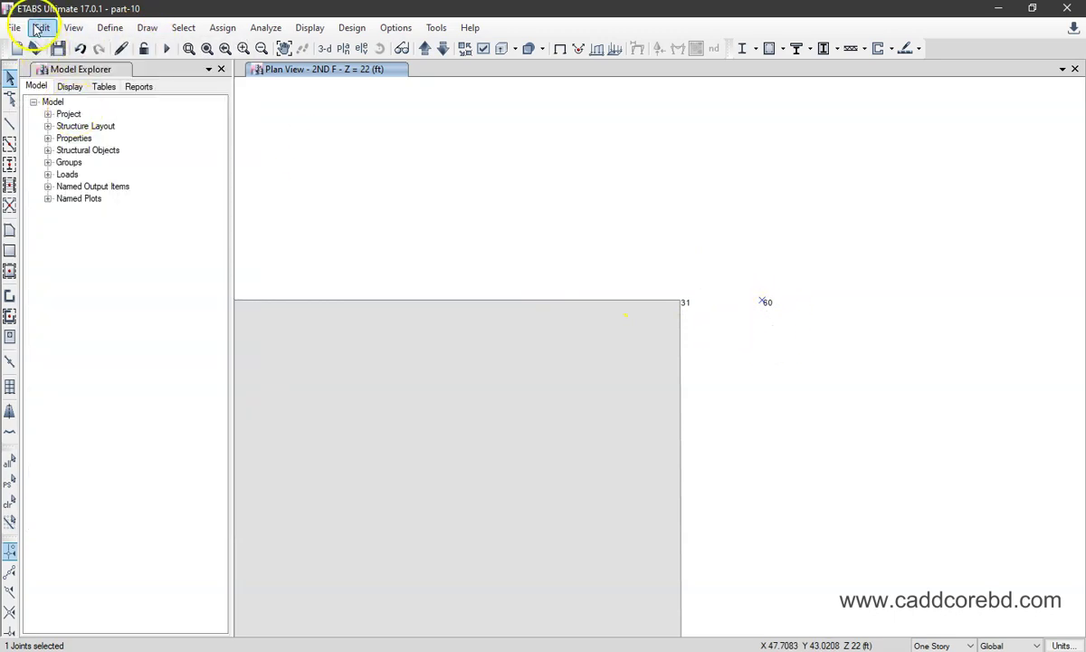
pyautogui.click(42, 27)
pyautogui.click(71, 149)
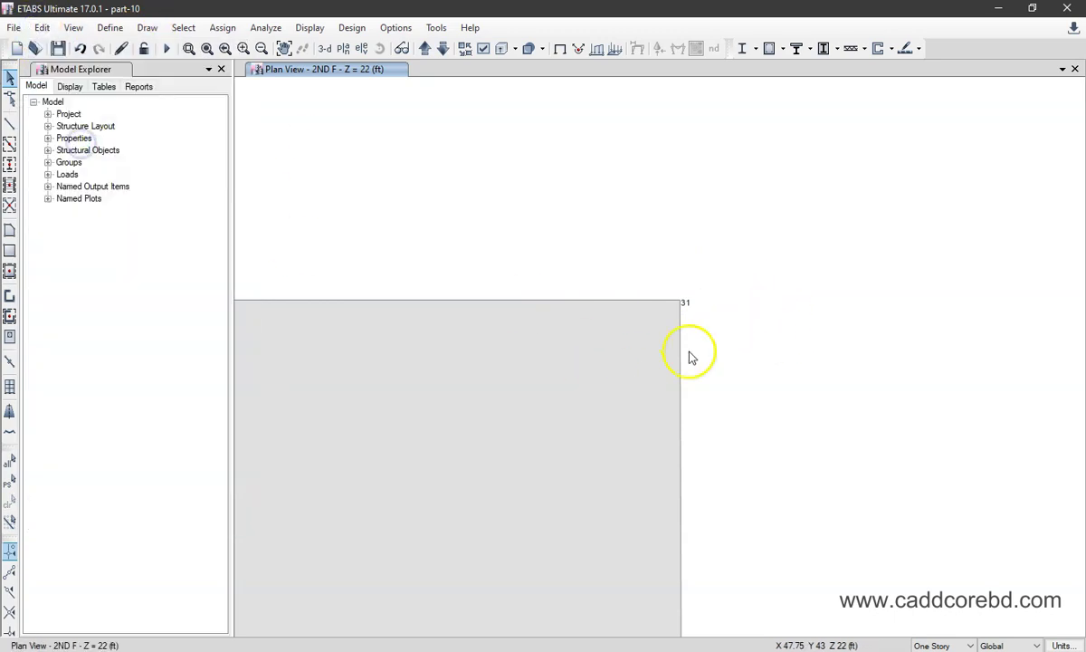
pyautogui.scroll(-2, 814, 293)
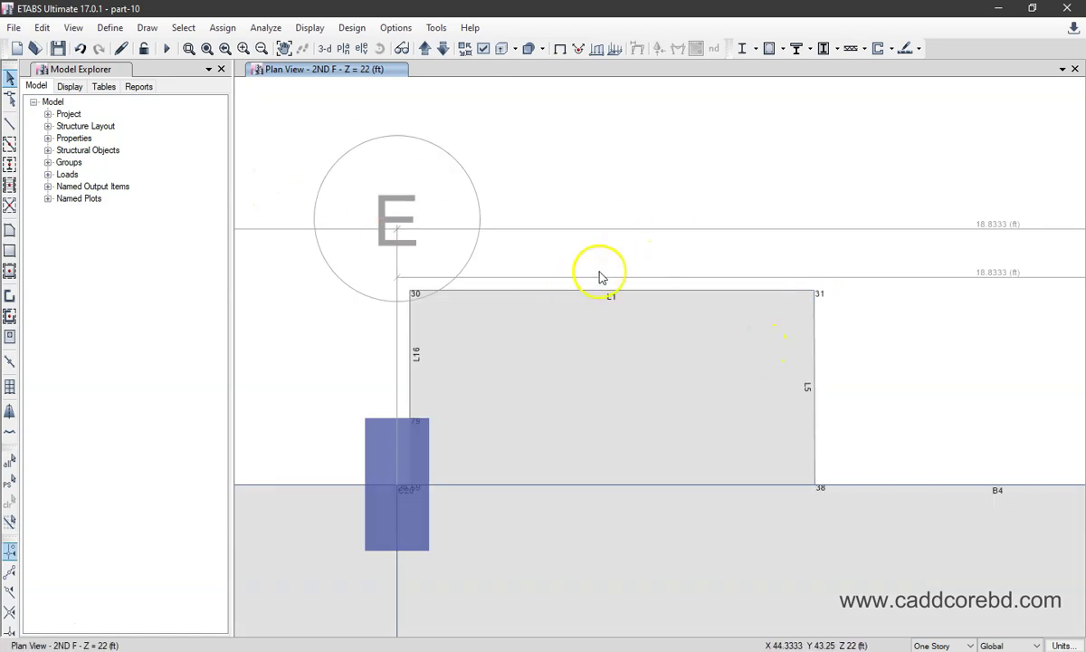
# Rerun Check Model, confirm joint 60 remains too close to L5 on 3RD F and 4TH F, then show 3RD F.
pyautogui.click(262, 27)
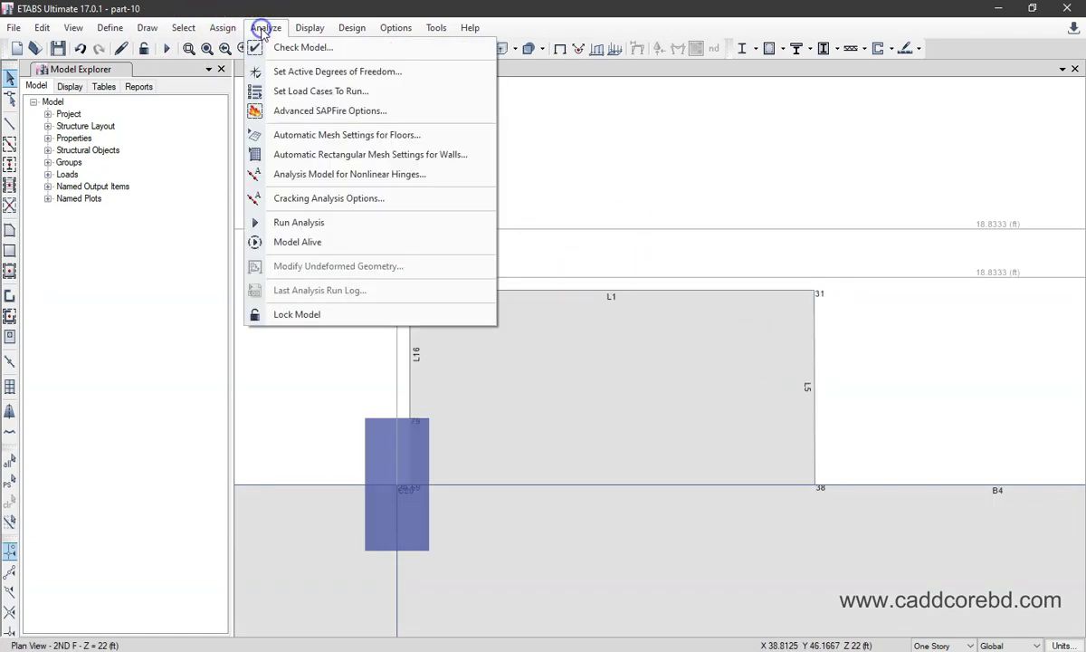
pyautogui.click(283, 45)
pyautogui.click(495, 566)
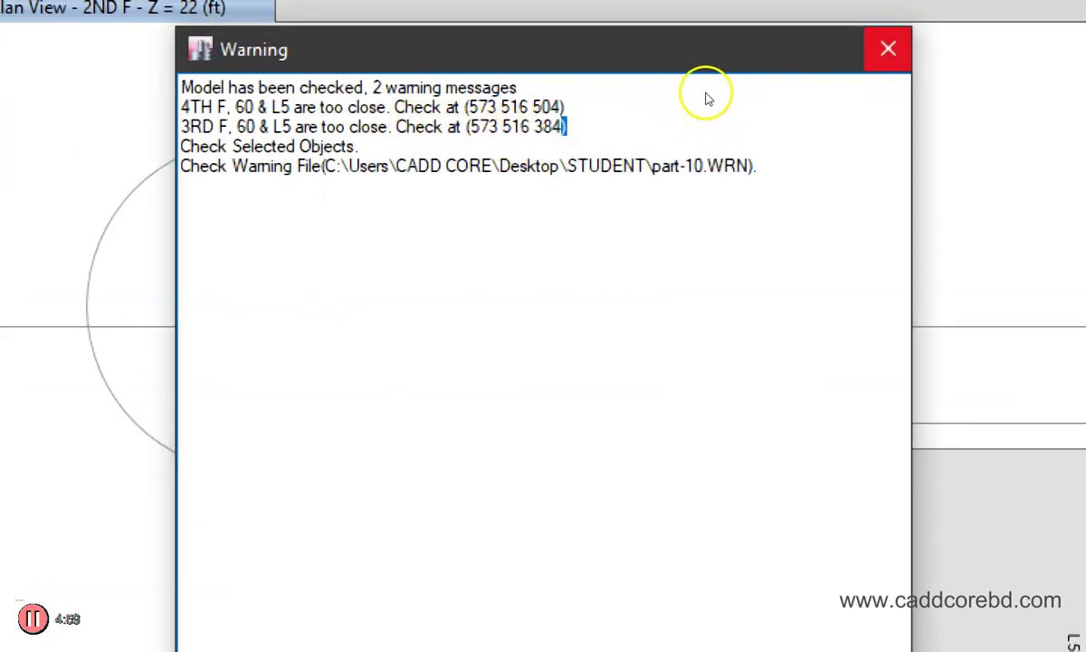
pyautogui.click(706, 94)
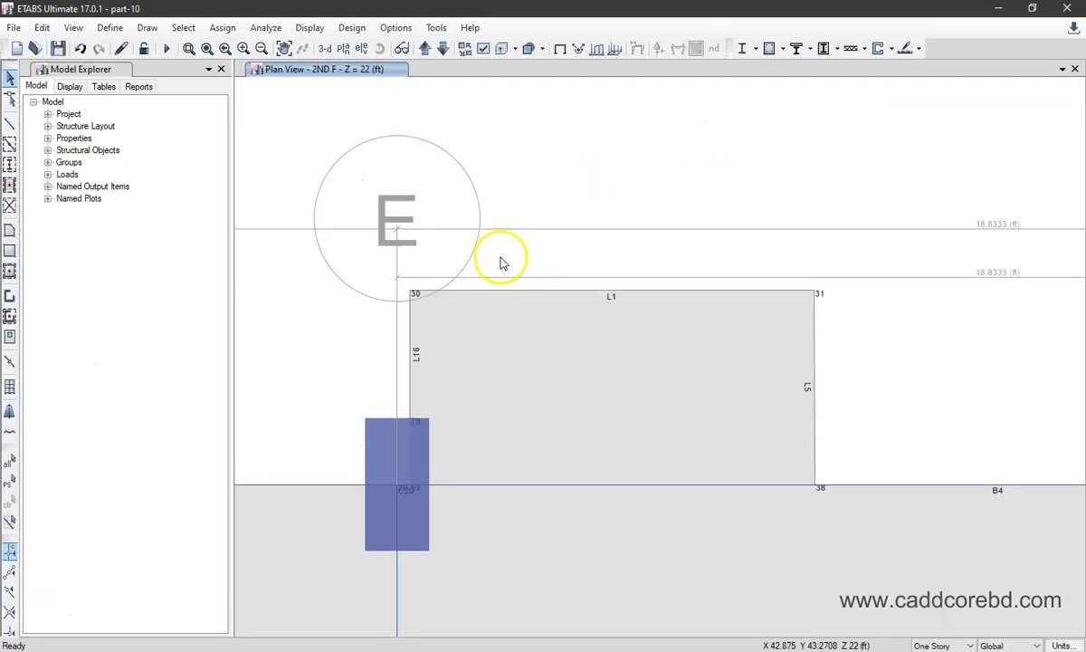
pyautogui.click(421, 50)
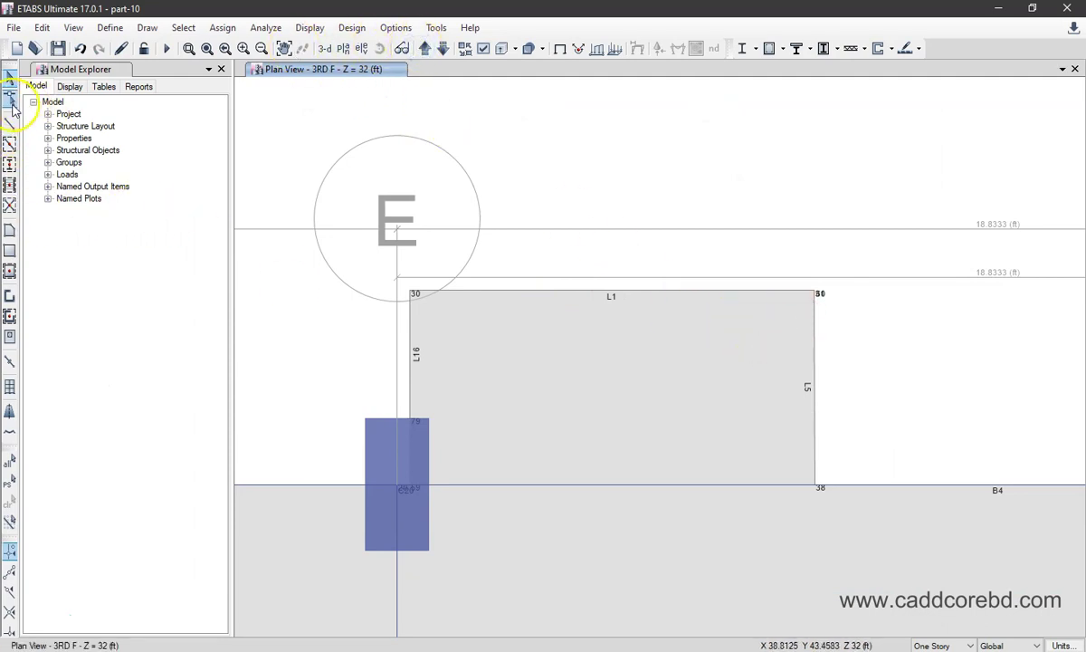
# Reshape the 3RD F slab L1 so its top-right corner sits back on joint 31.
pyautogui.click(10, 100)
pyautogui.click(815, 361)
pyautogui.scroll(2, 817, 312)
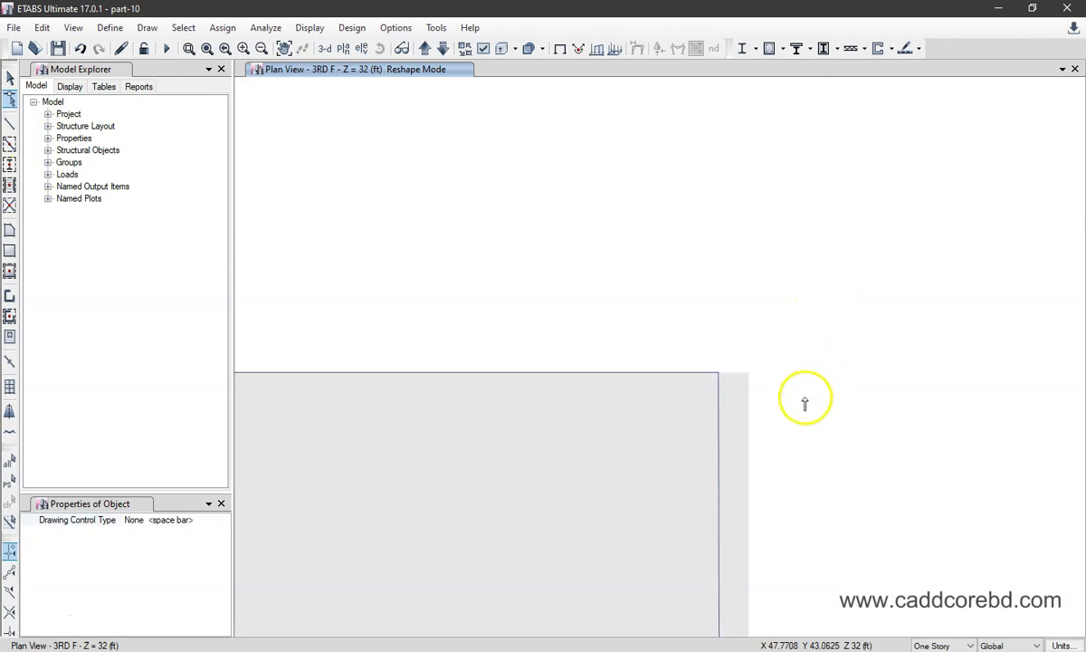
pyautogui.click(750, 373)
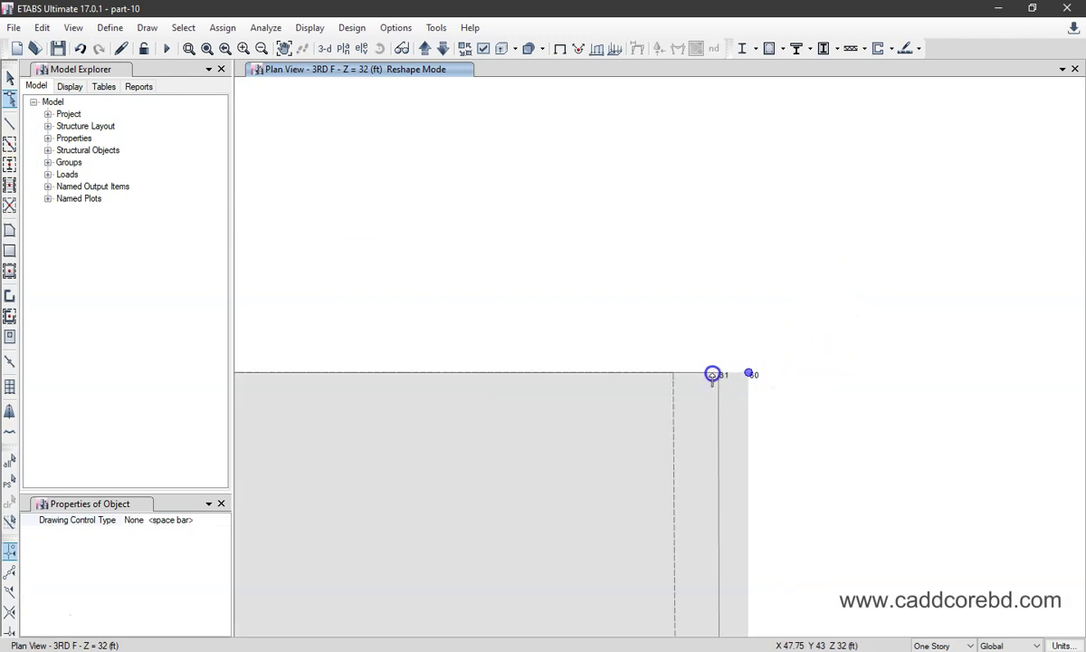
pyautogui.moveTo(749, 373); pyautogui.dragTo(722, 374)
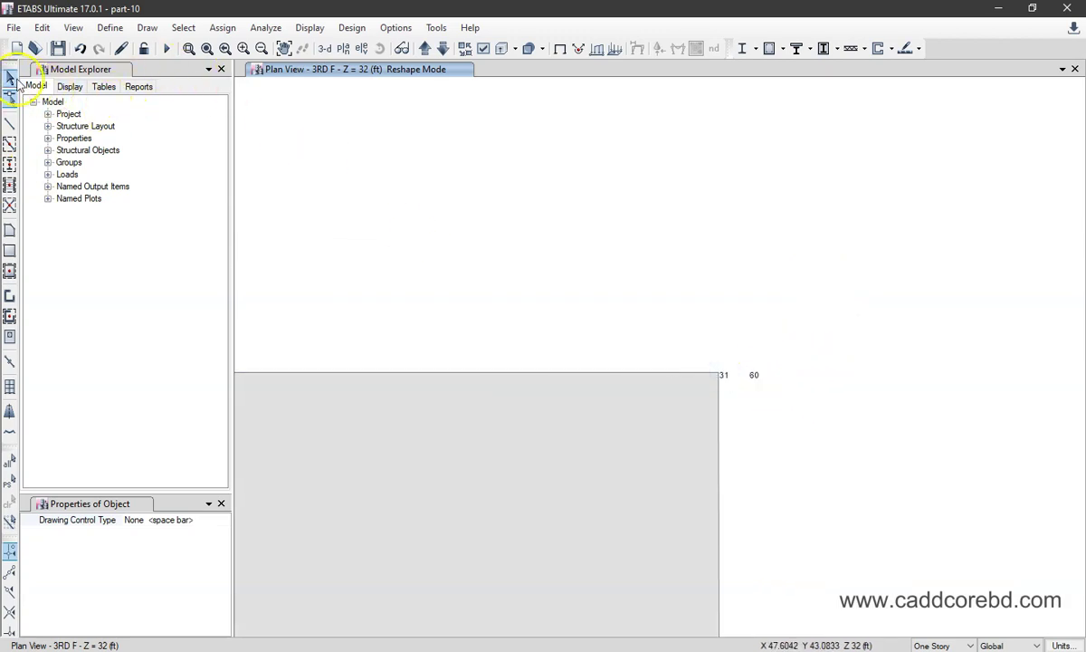
# Delete the stray joint 60 from the 3RD F plan.
pyautogui.click(11, 79)
pyautogui.click(748, 374)
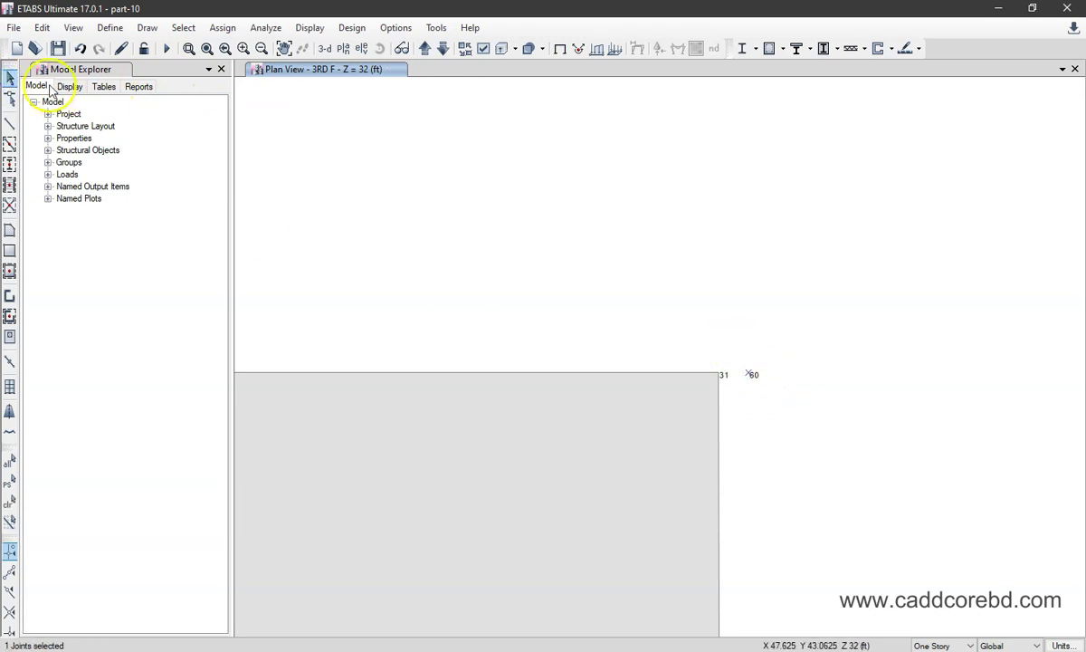
pyautogui.click(42, 27)
pyautogui.click(71, 148)
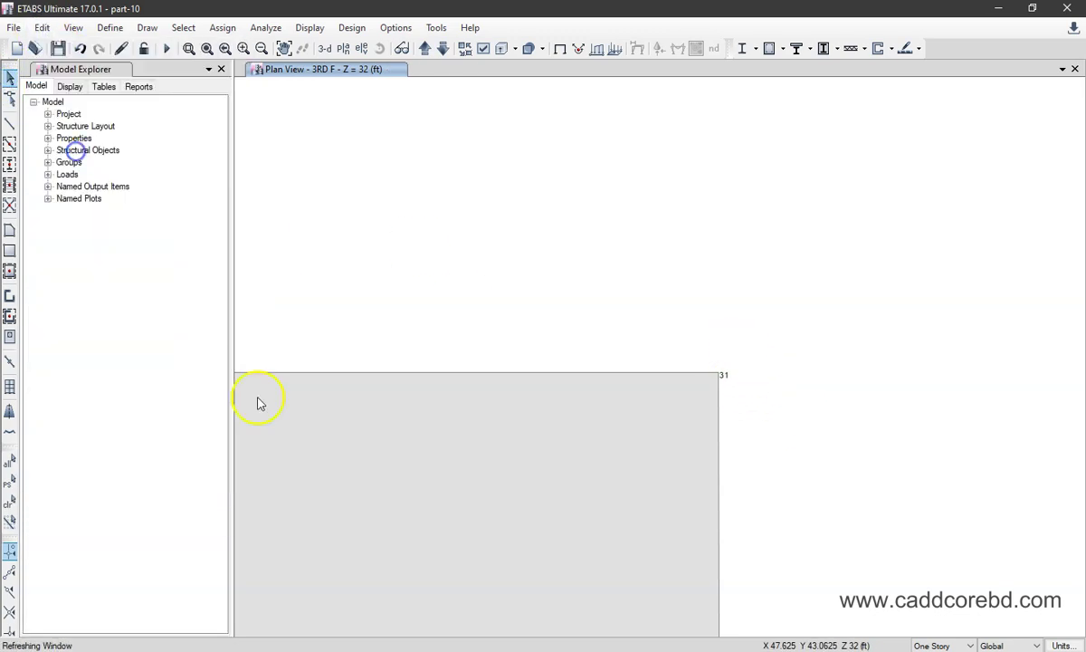
pyautogui.scroll(-5, 897, 278)
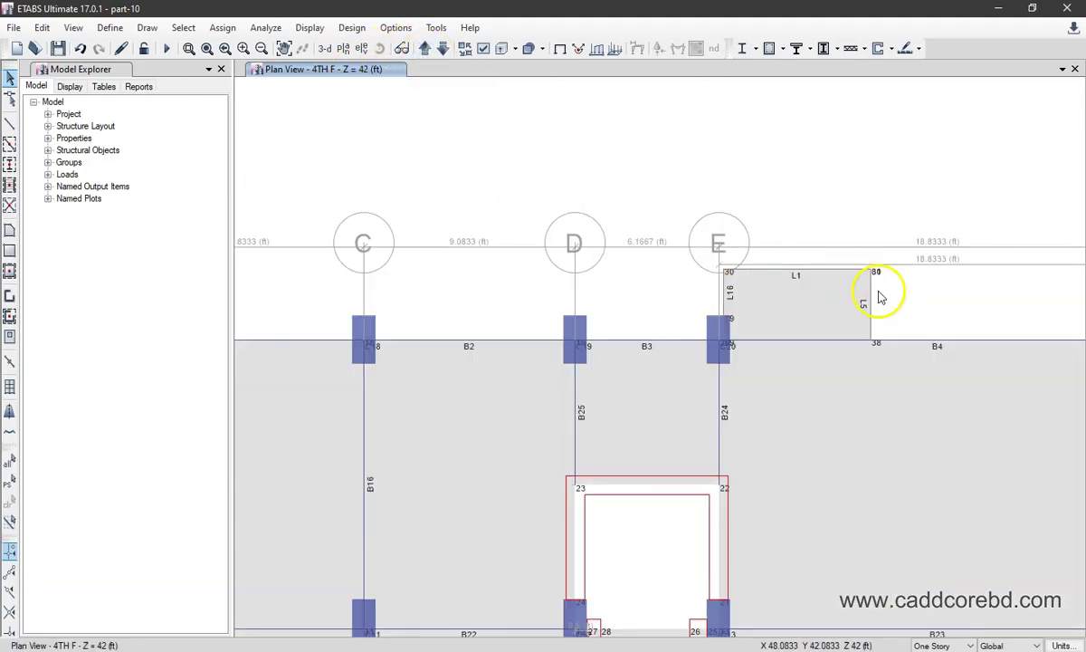
# Reshape the 4TH F slab L1 so its corner sits back on joint 31.
pyautogui.click(10, 105)
pyautogui.scroll(5, 885, 258)
pyautogui.scroll(3, 698, 380)
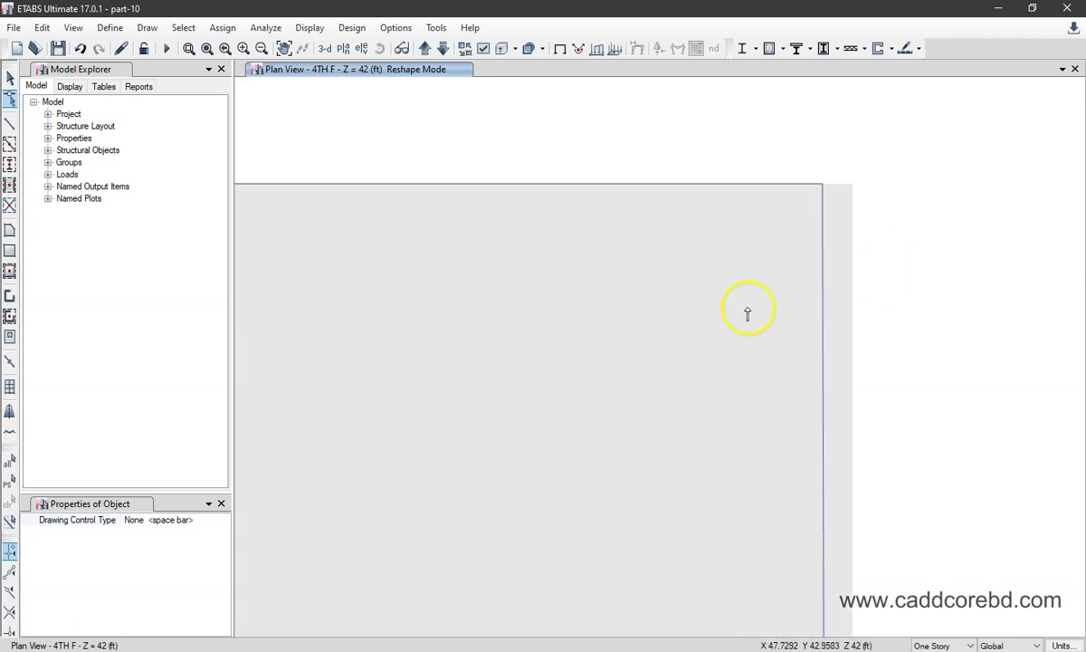
pyautogui.moveTo(855, 184); pyautogui.dragTo(825, 183)
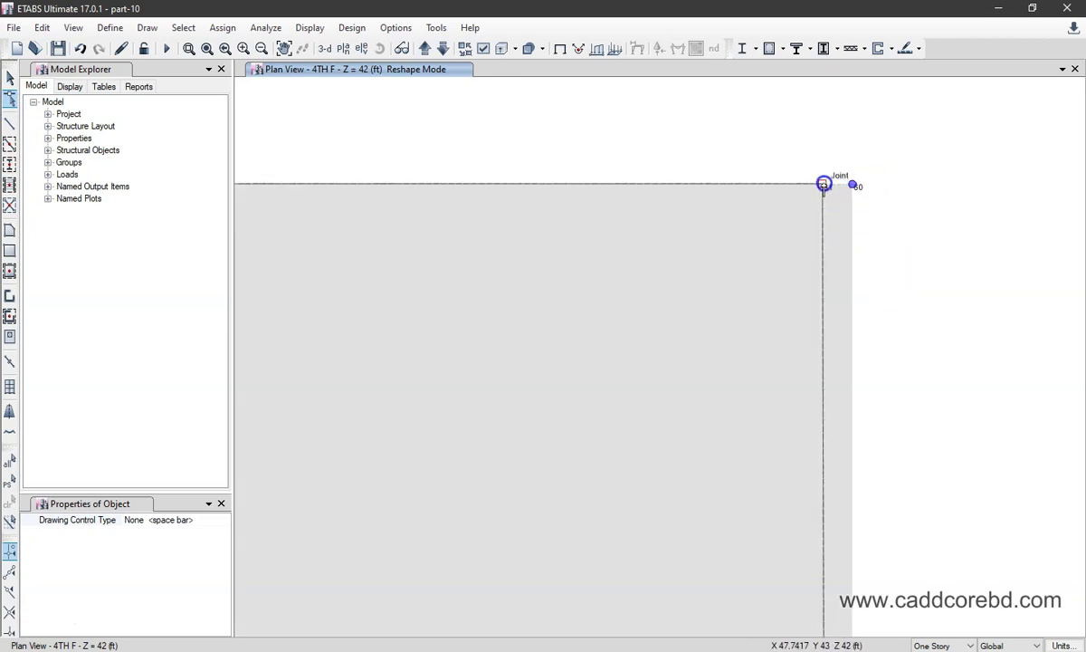
# Delete the stray joint 60 from the 4TH F plan.
pyautogui.click(10, 78)
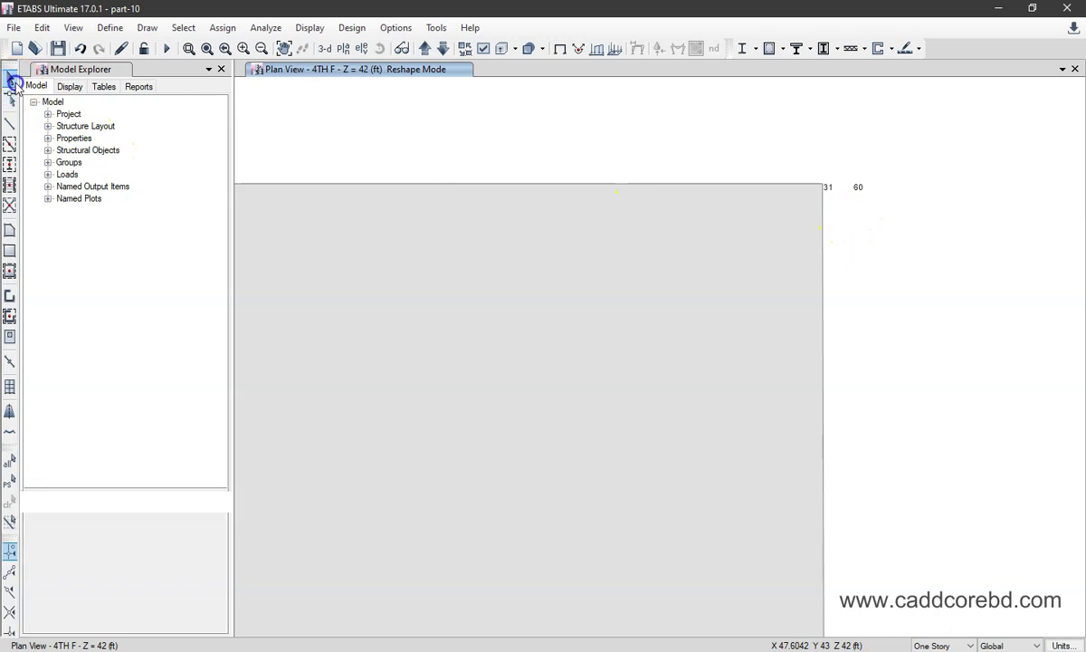
pyautogui.click(873, 213)
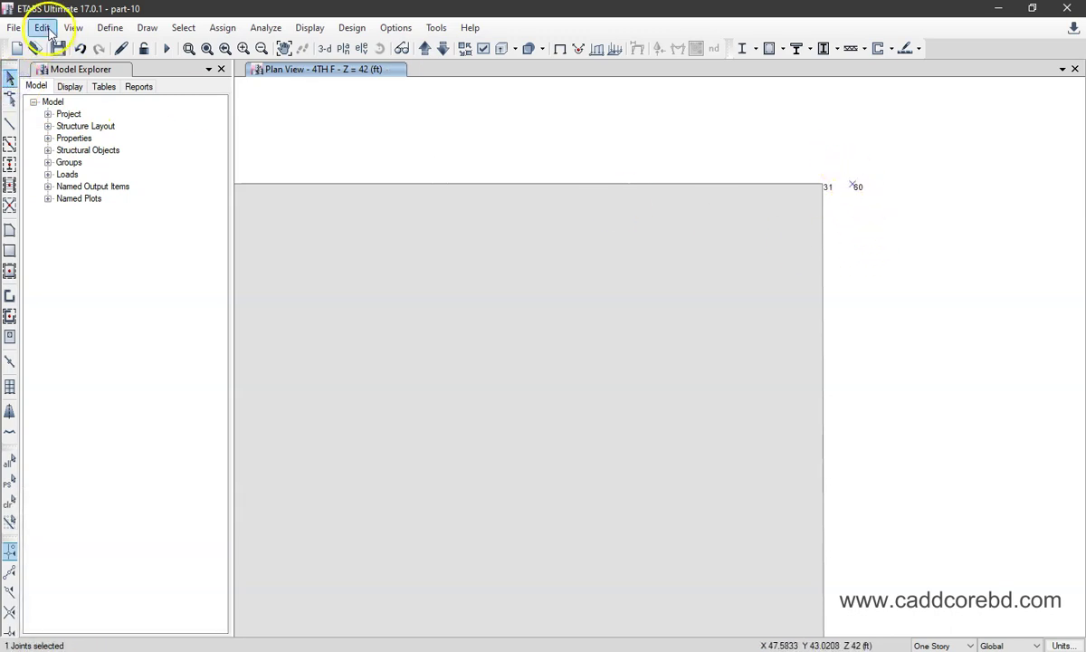
pyautogui.click(42, 28)
pyautogui.click(83, 149)
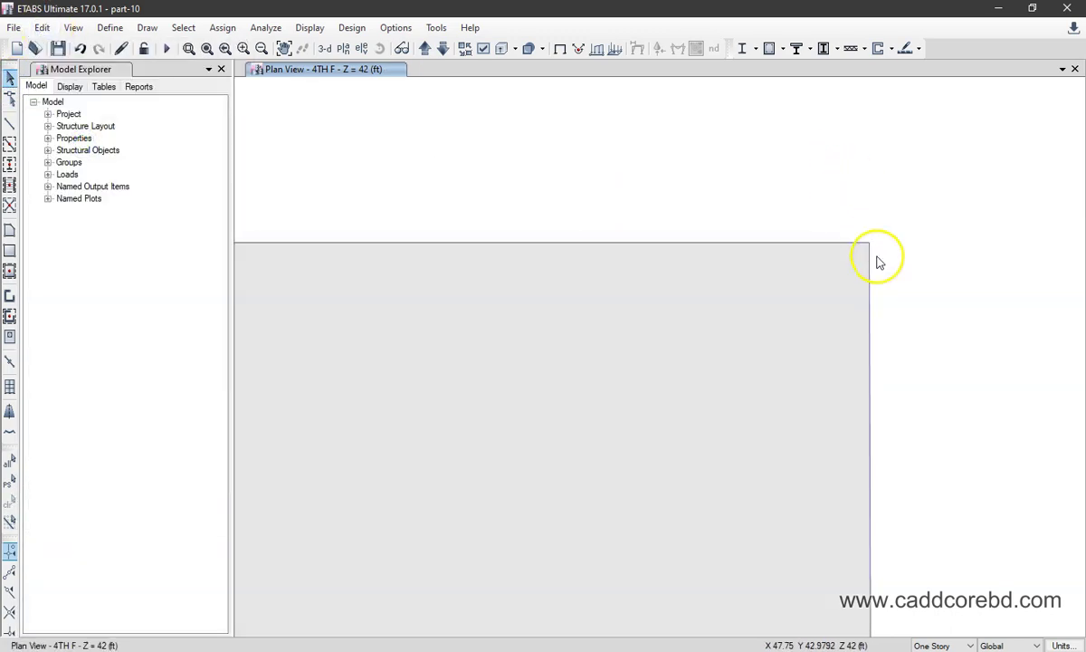
pyautogui.scroll(-3, 875, 259)
# Rerun Check Model and close the result, which now lists no warning messages.
pyautogui.click(269, 28)
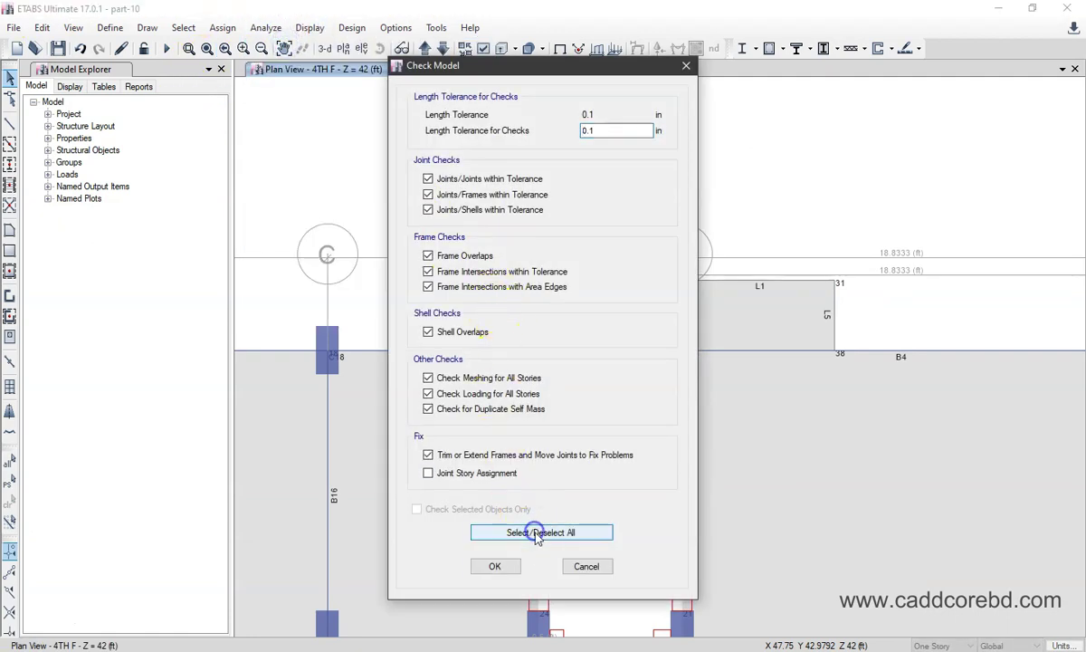
pyautogui.click(495, 565)
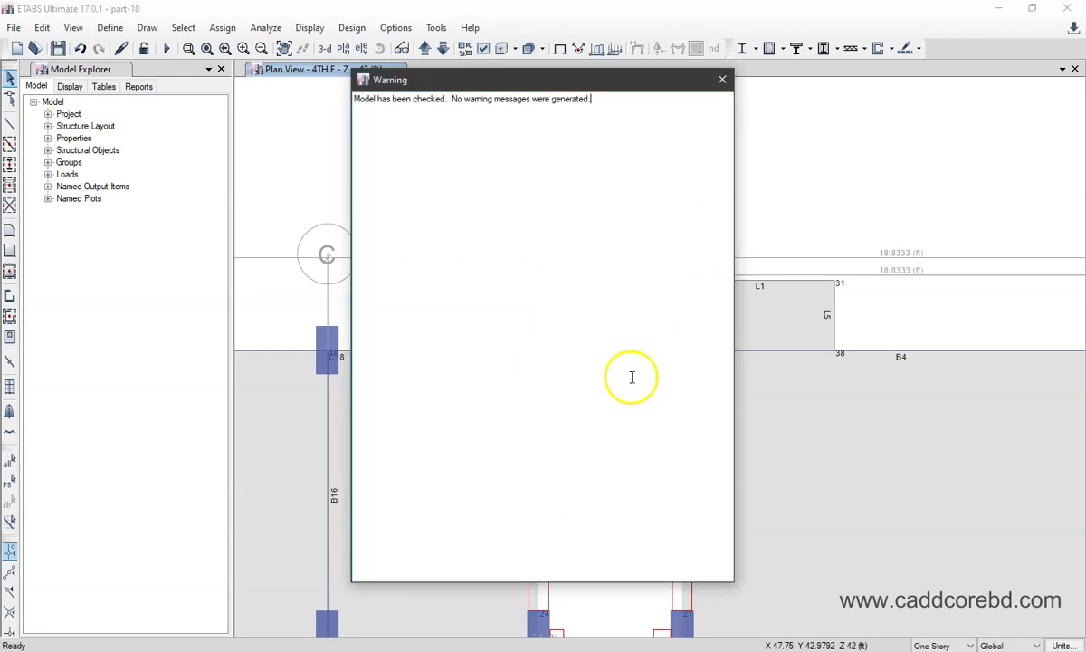
pyautogui.click(722, 80)
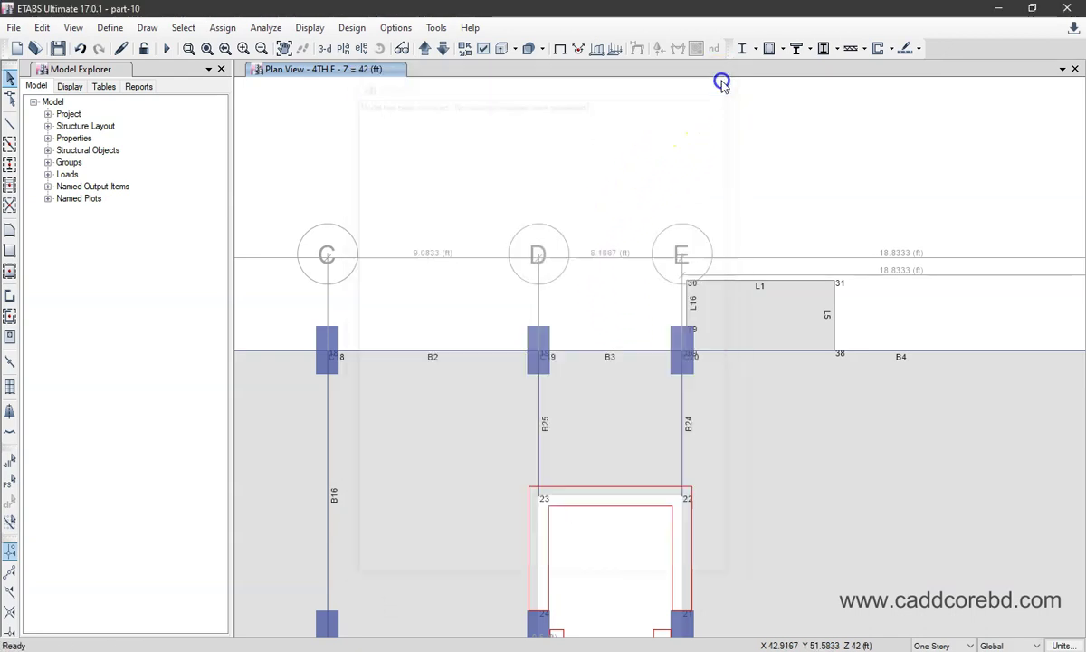